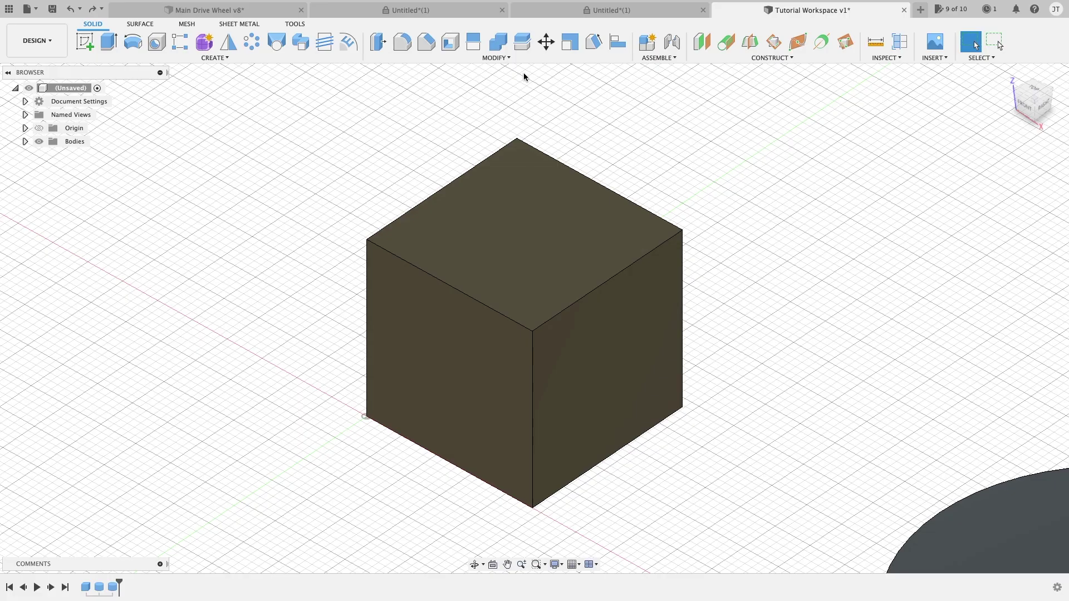
- Launch the Draft command from the MODIFY menu for the cube
left_click(509, 57)
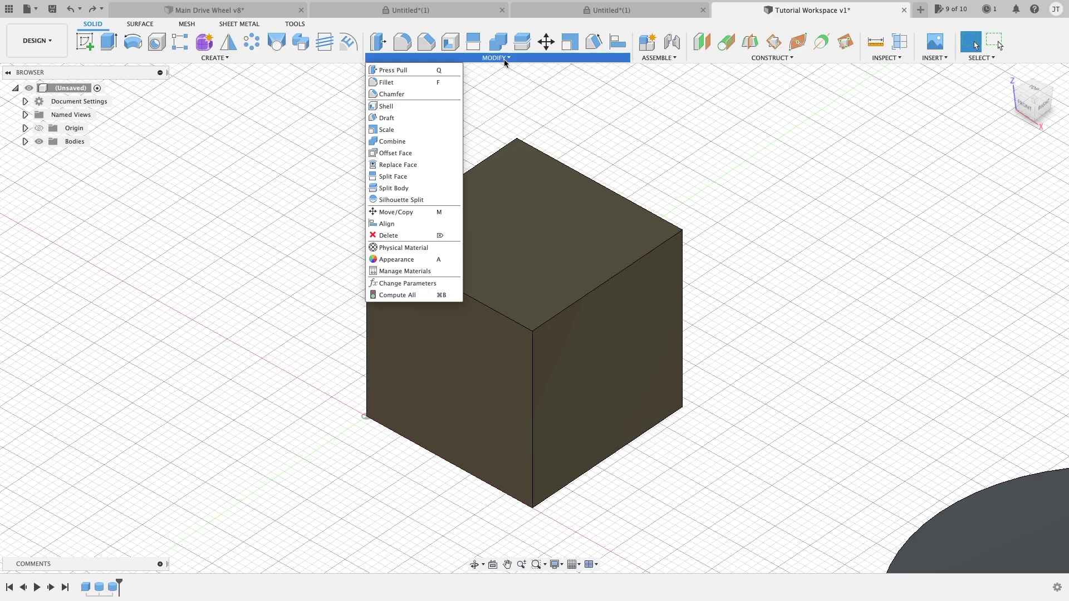
left_click(411, 118)
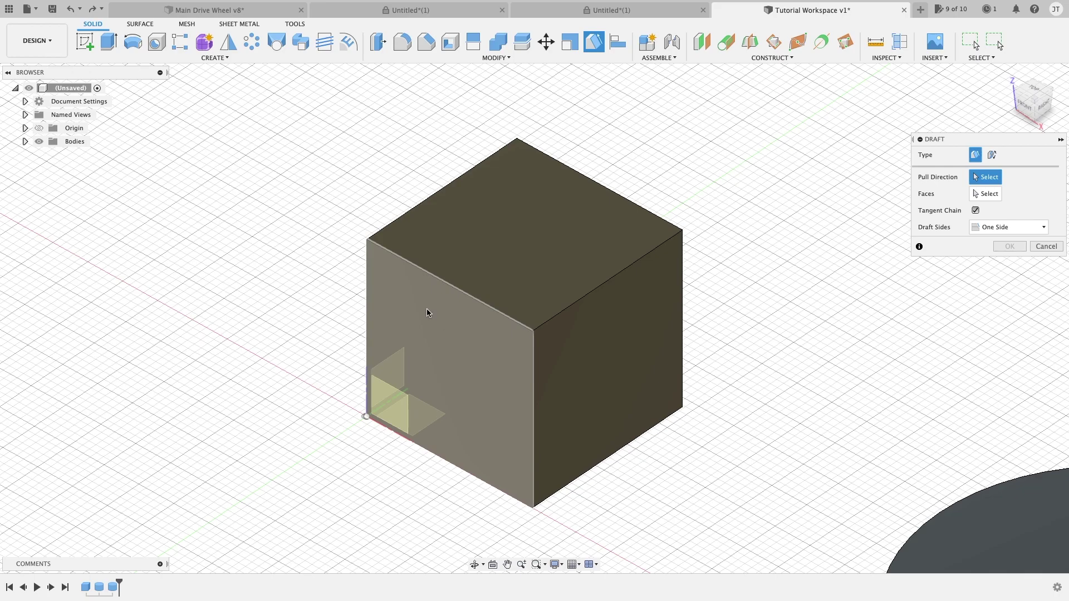
- Draft the cube's top face at 5 degrees, pulled from its front-left face
left_click(427, 309)
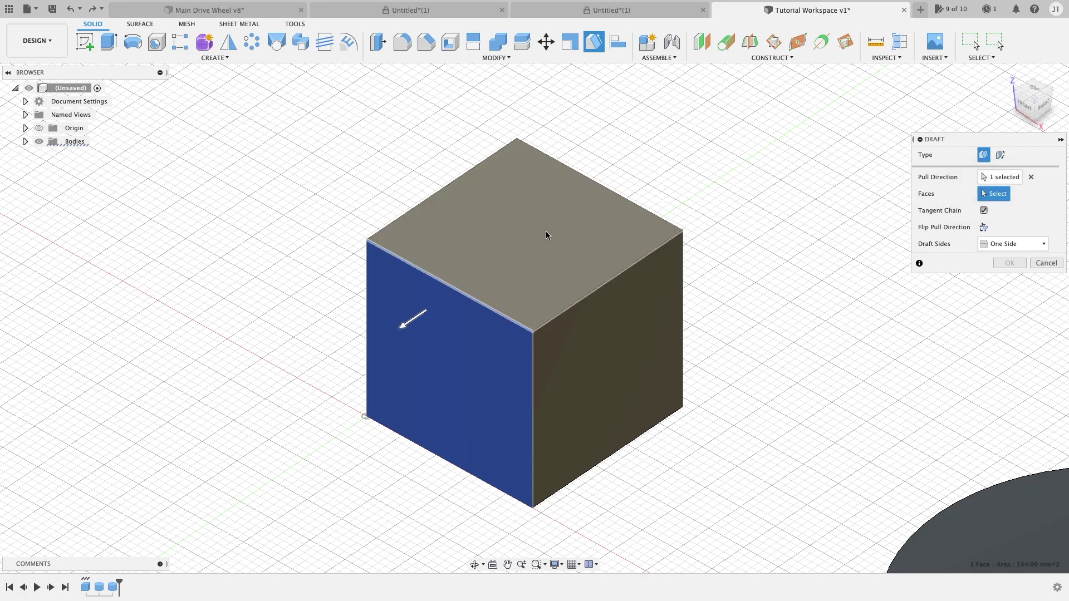
left_click(529, 230)
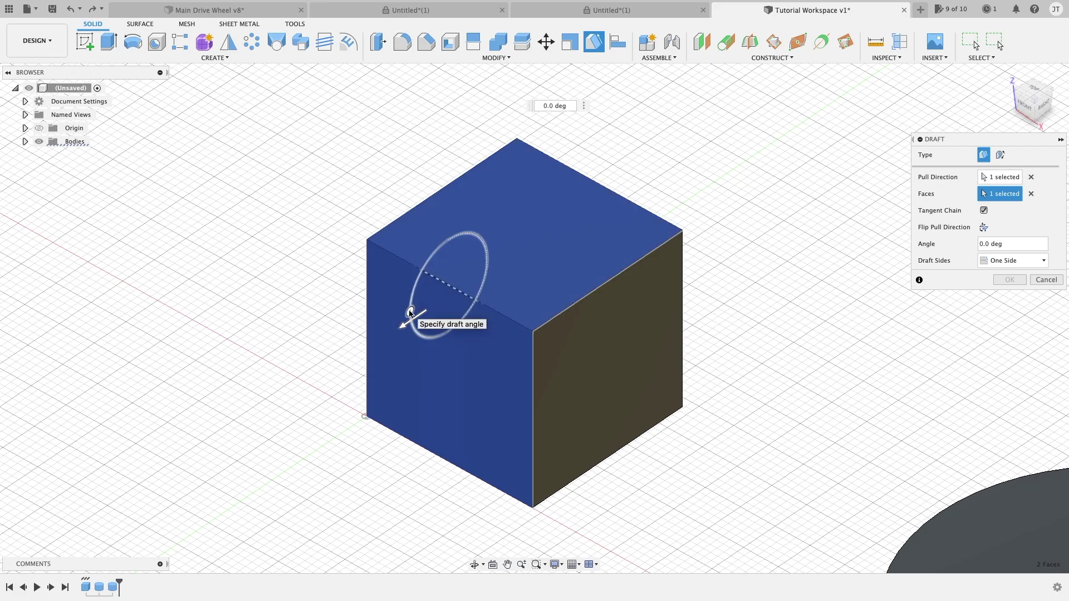
mouse_move(409, 314)
left_mouse_down()
mouse_move(412, 294)
mouse_move(409, 316)
left_mouse_up()
- Try top-face draft angles of 10, 15, −5 to 5, and 30 degrees
type("10")
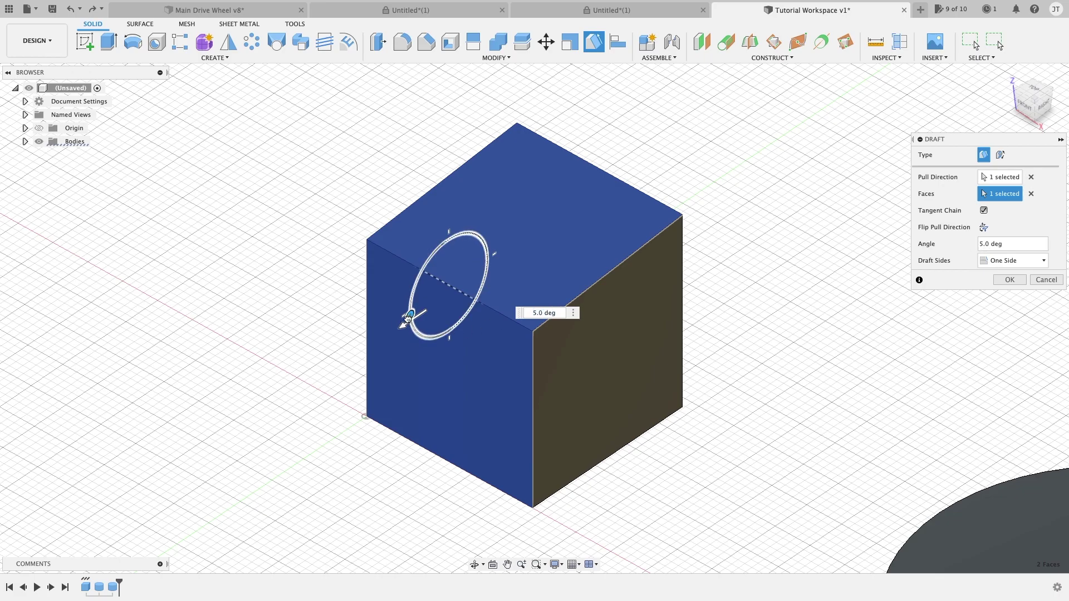
mouse_move(408, 316)
left_mouse_down()
mouse_move(412, 296)
mouse_move(411, 333)
mouse_move(415, 290)
mouse_move(410, 307)
left_mouse_up()
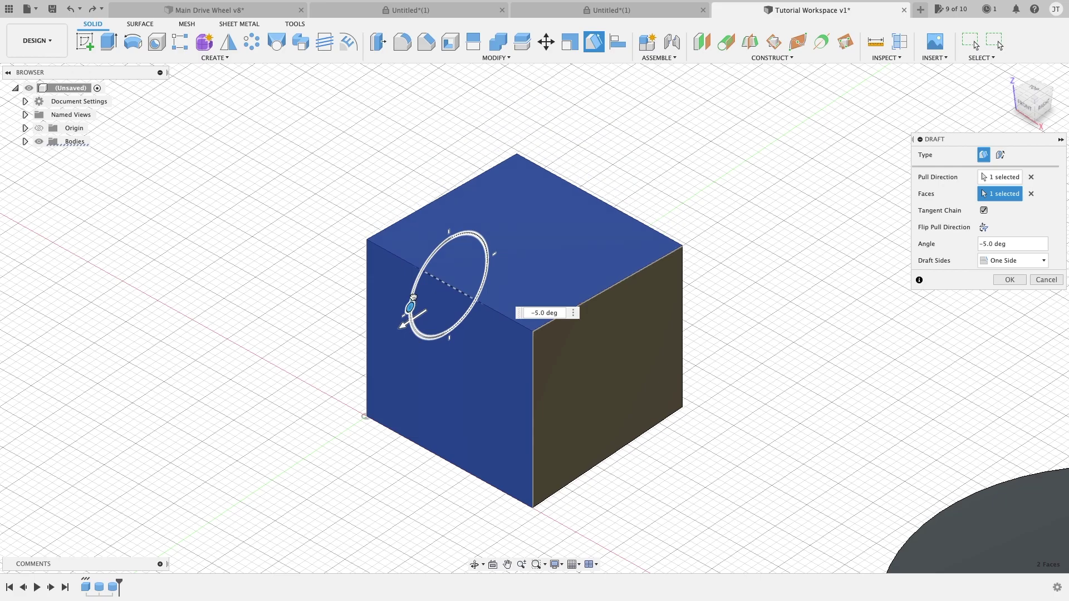
left_click_drag(412, 297, 404, 321)
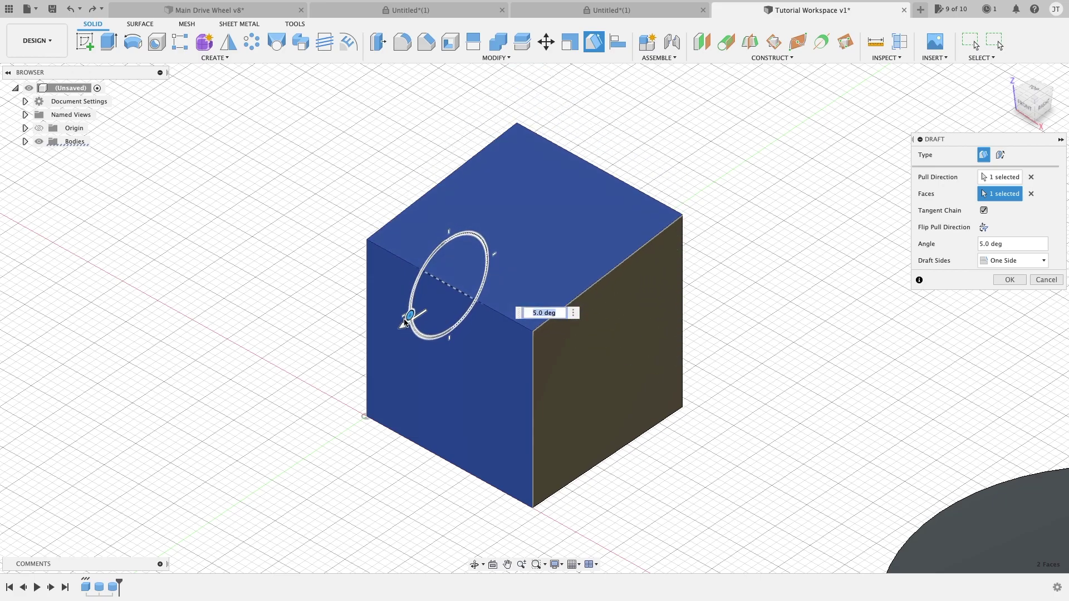
type("30")
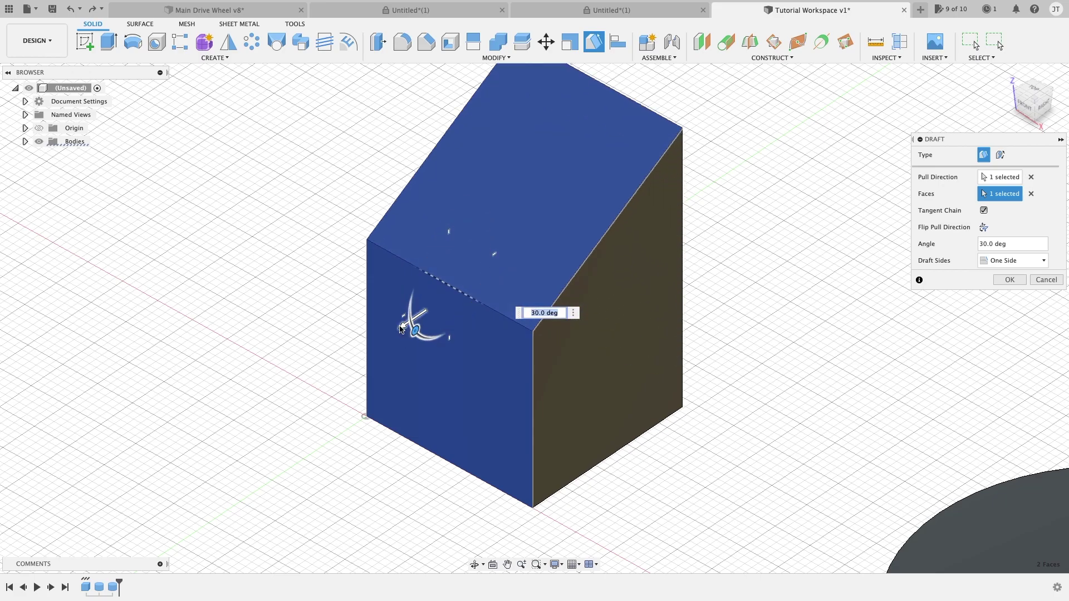
- Reverse the pull direction, then discard the draft and bring up the quick-command menu
key("Return")
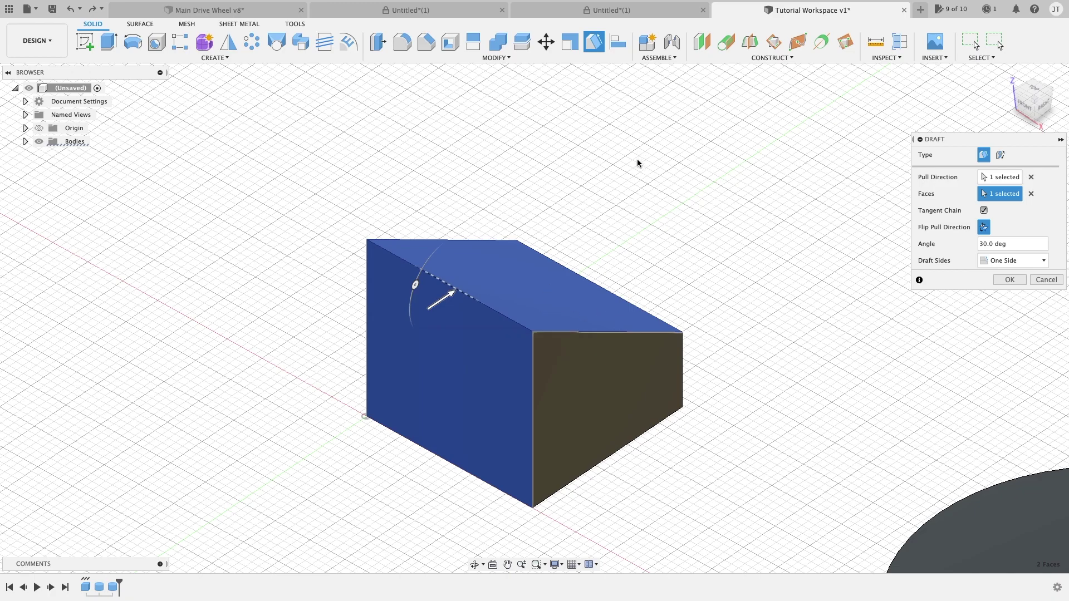
key("Escape")
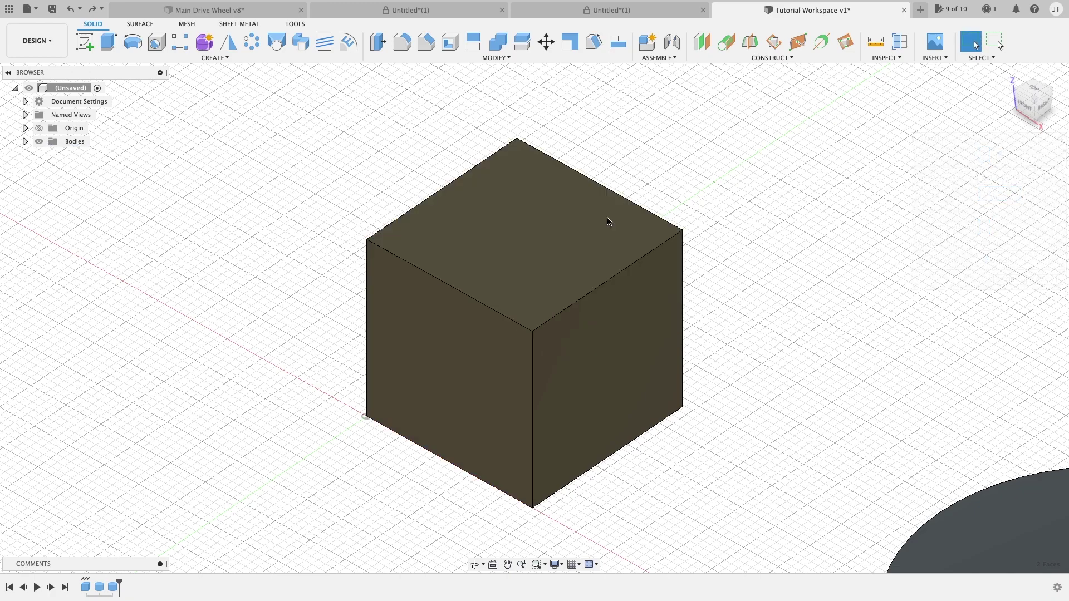
right_click(609, 219)
- Repeat the draft, try tilting the face to 35 degrees, and cancel the failed preview
key("Escape")
right_click(684, 178)
left_click(687, 144)
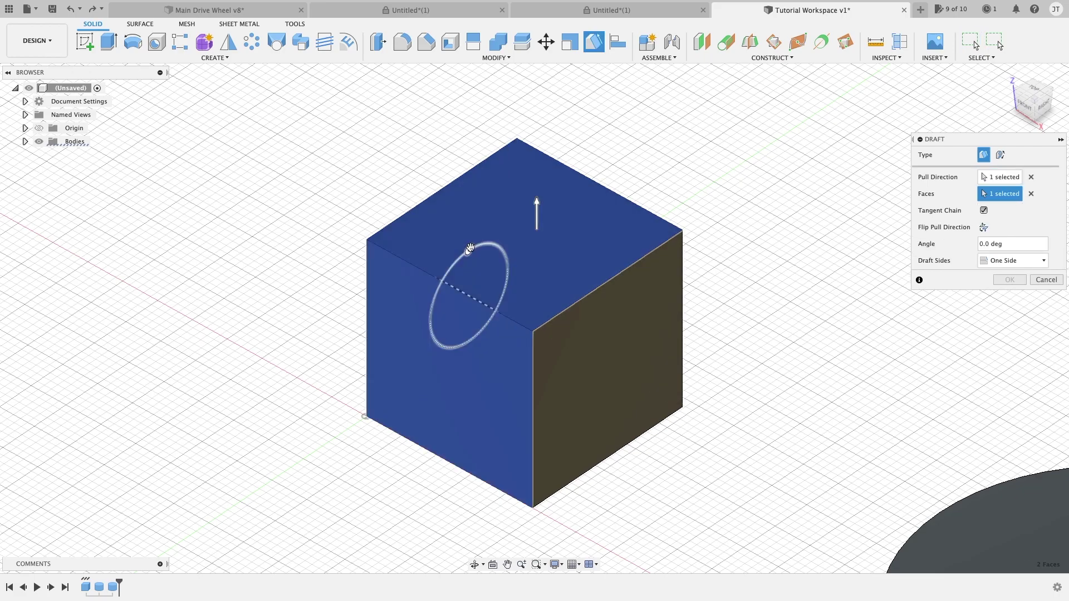
left_click_drag(468, 250, 447, 259)
key("Escape")
- Restart Draft with the left face as pull direction and the top and right faces drafted
right_click(732, 238)
left_click(741, 192)
left_click(470, 359)
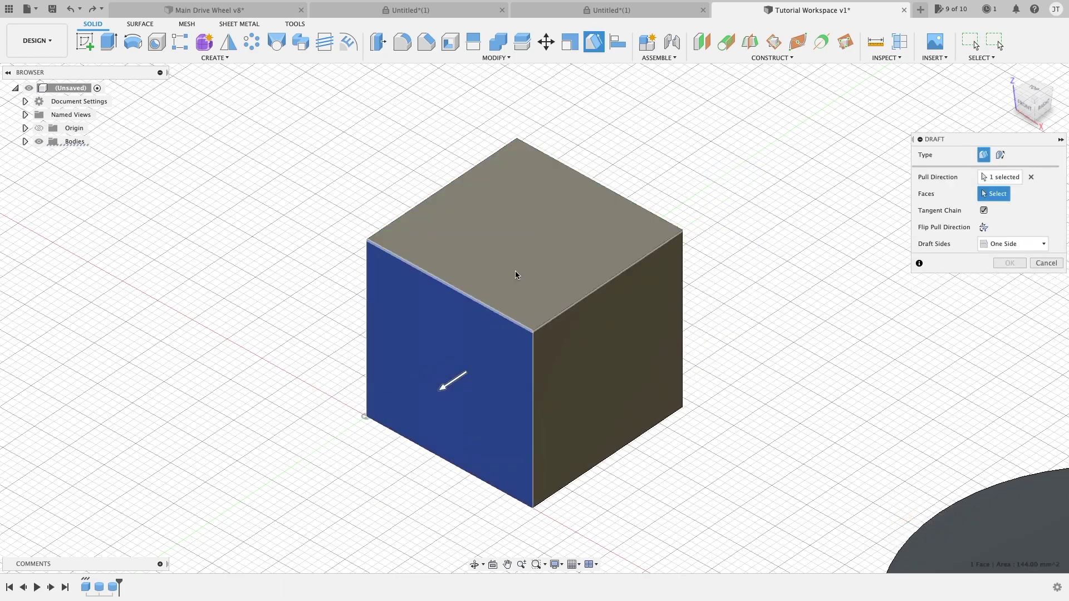
left_click(516, 270)
left_click(596, 340)
- Angle the draft to −10 then −20 degrees and inspect the box from several sides
middle_click_drag(533, 260, 484, 340, "shift")
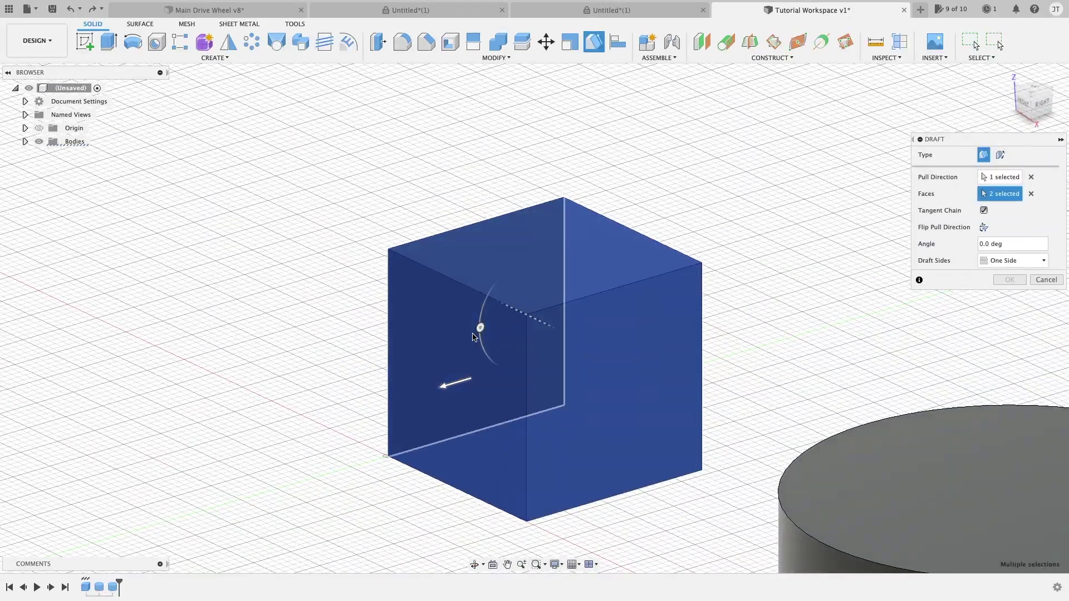
left_click_drag(481, 326, 500, 318)
middle_click_drag(500, 318, 530, 267, "shift")
middle_click_drag(476, 303, 513, 240, "shift")
middle_click_drag(376, 286, 569, 240, "shift")
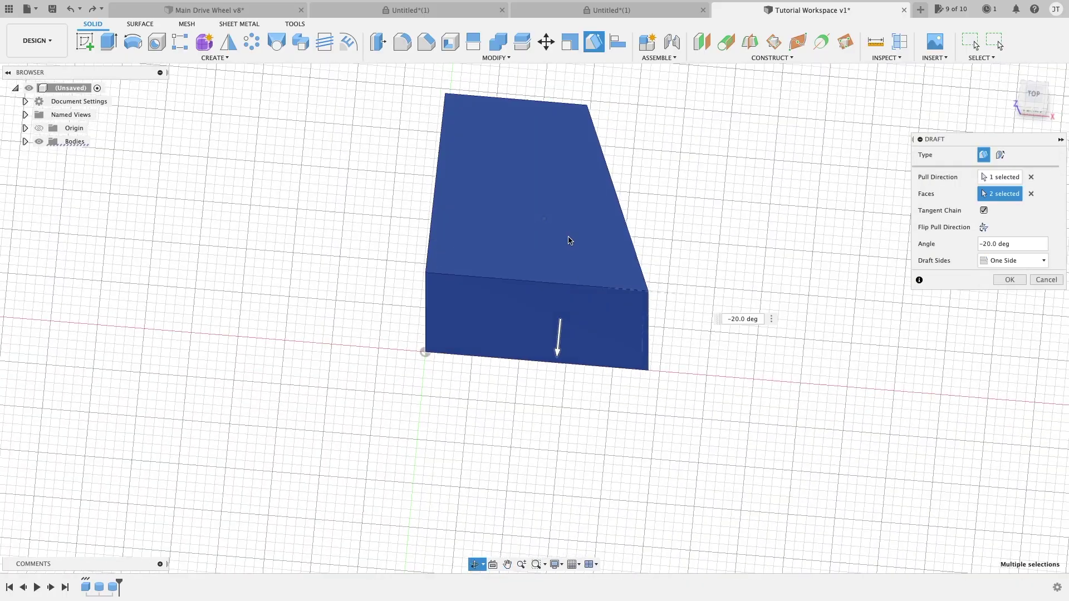
middle_click_drag(590, 148, 630, 262, "shift")
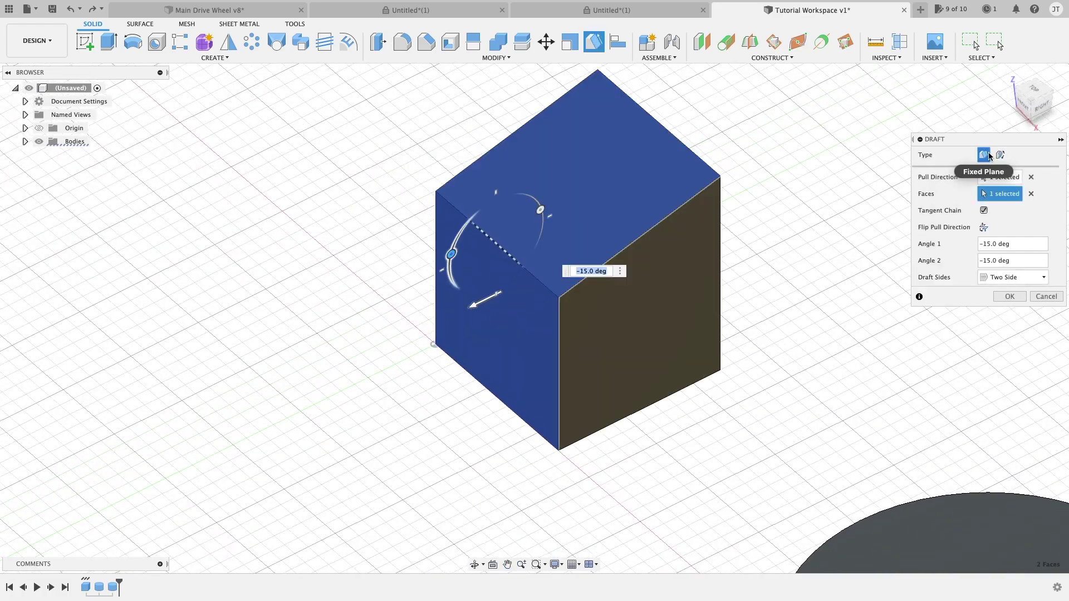
- Cancel the draft, leaving the cube square, and open the CONSTRUCT menu
key("Escape")
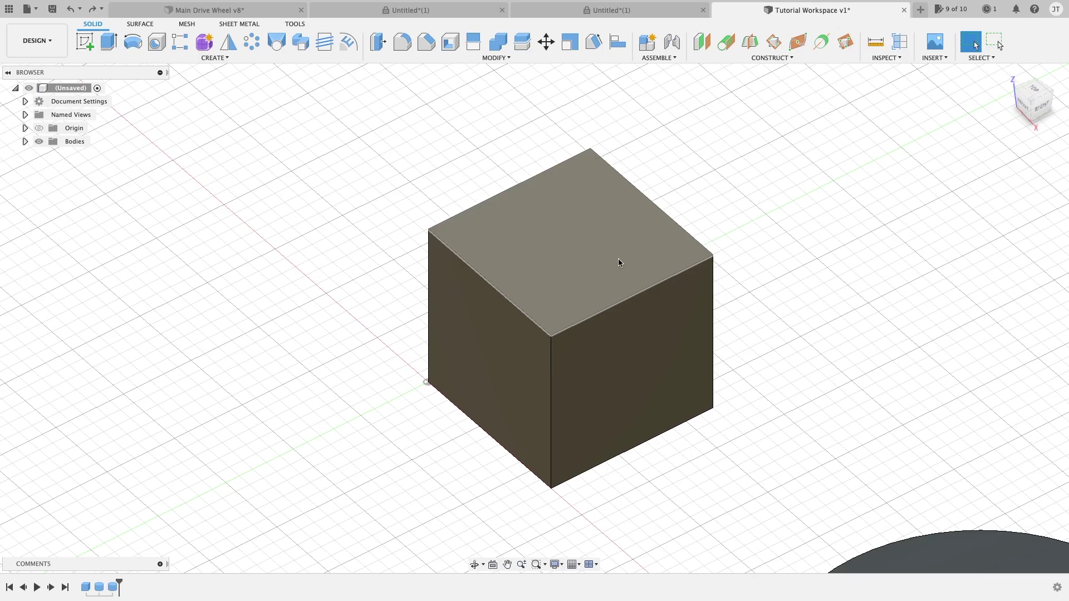
left_click(755, 57)
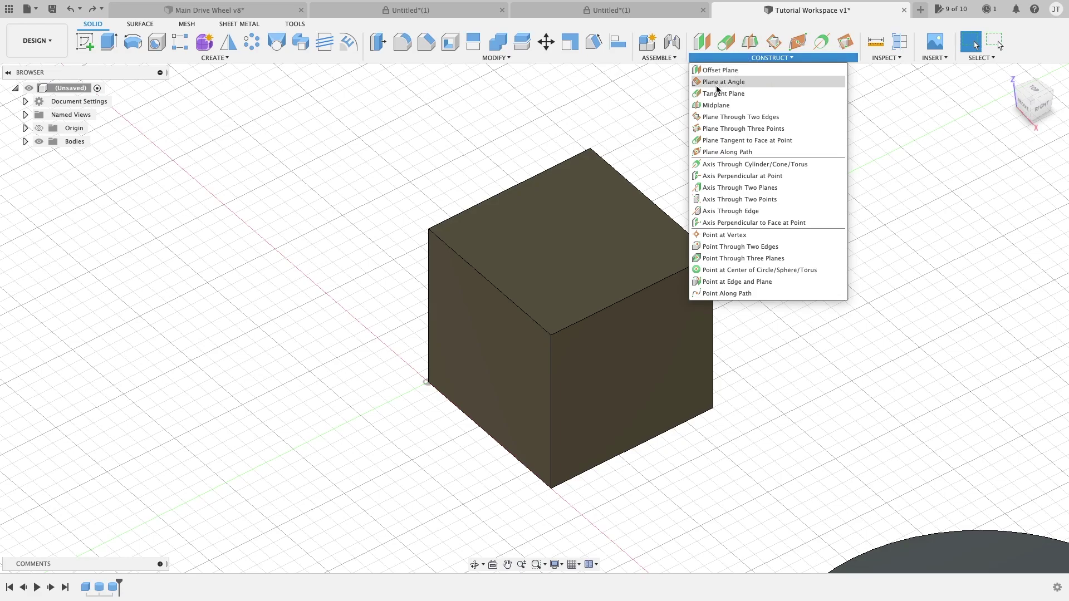
- Start a midplane and pick the cube's front face and its opposite face
left_click(714, 106)
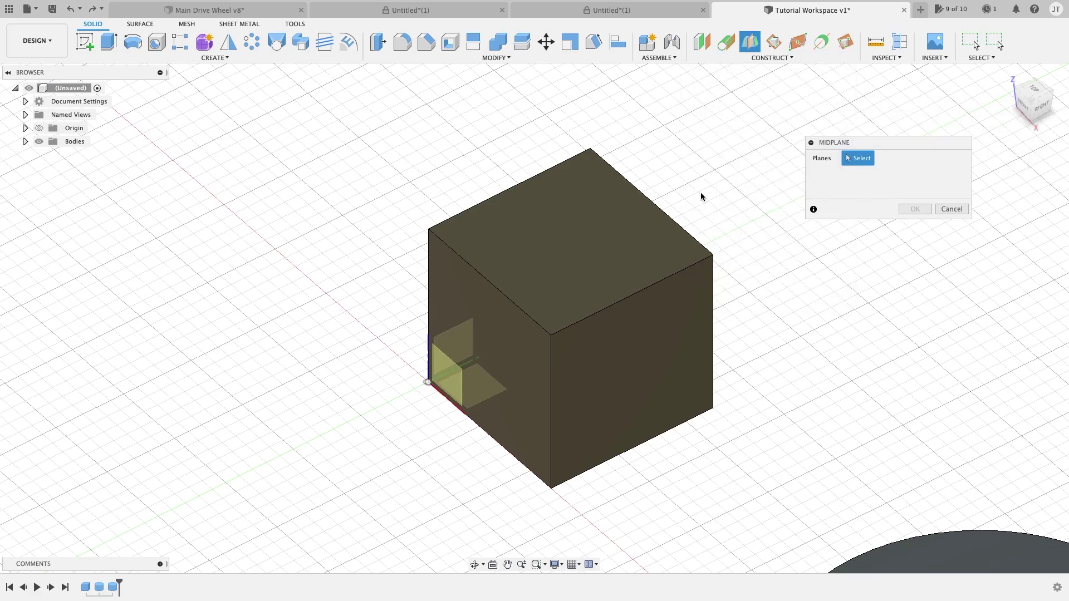
middle_click_drag(700, 196, 716, 174, "shift")
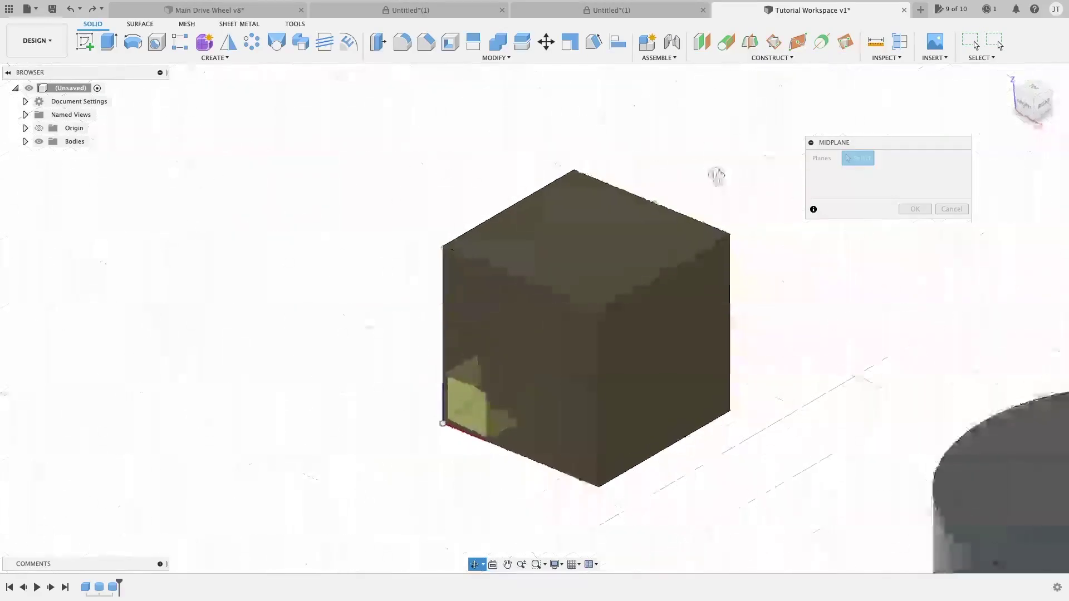
left_click(530, 341)
middle_click_drag(627, 319, 544, 318, "shift")
left_click(769, 308)
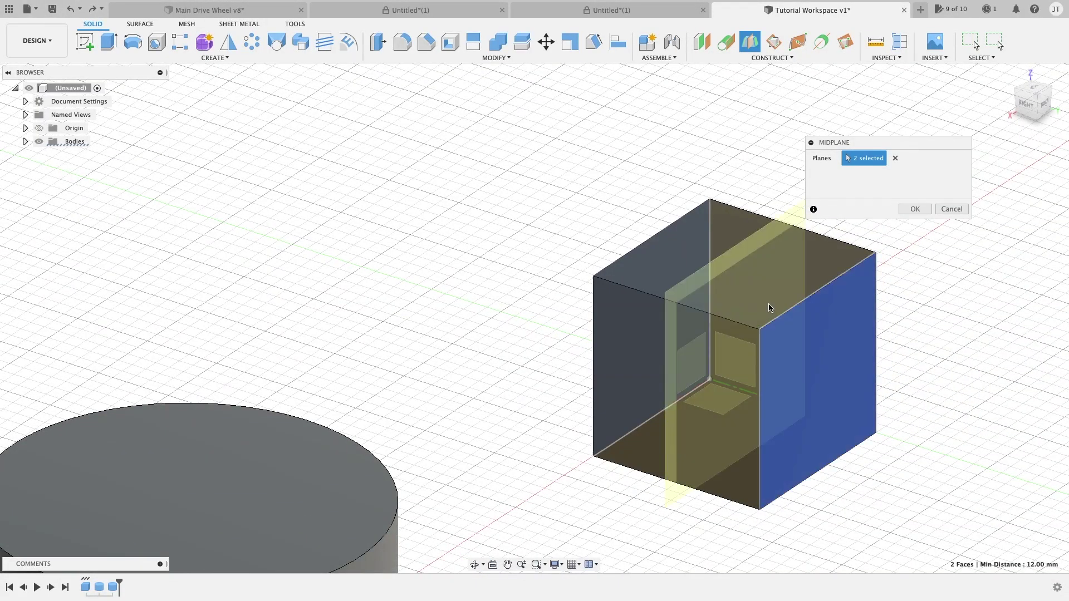
- Confirm the midplane as Plane1 and start a new draft
middle_click_drag(769, 308, 647, 269, "shift")
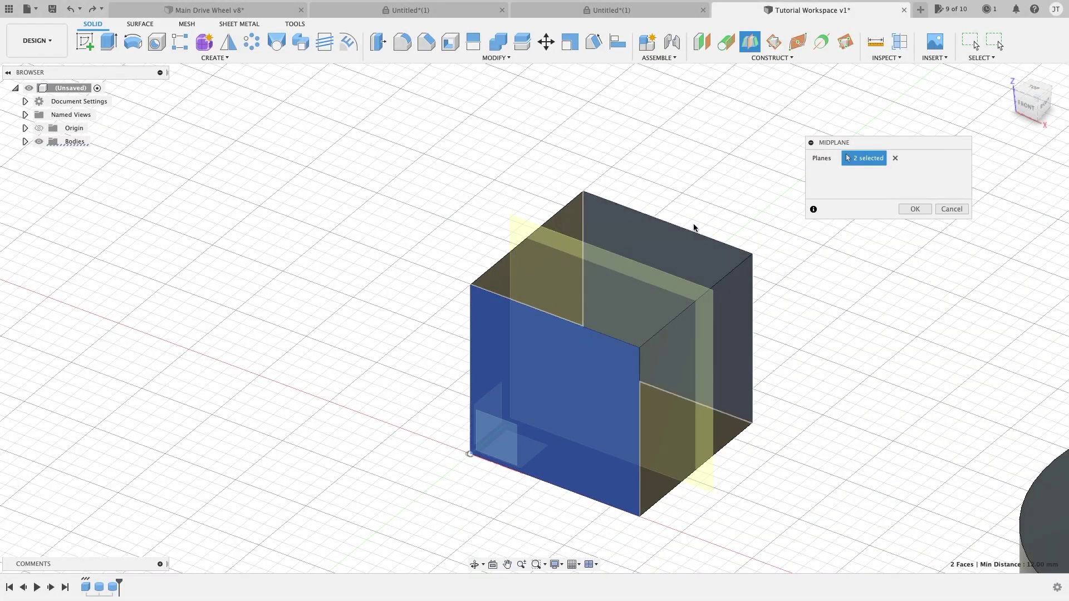
middle_click_drag(726, 242, 637, 283, "shift")
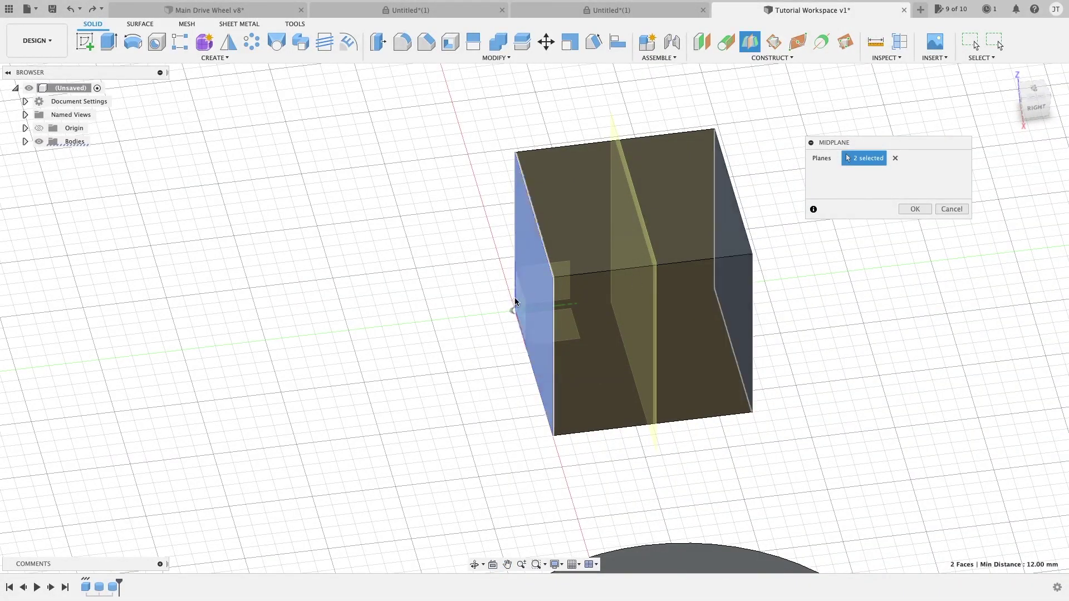
middle_click_drag(515, 303, 872, 229, "shift")
left_click(915, 208)
middle_click_drag(794, 232, 720, 230, "shift")
left_click(593, 41)
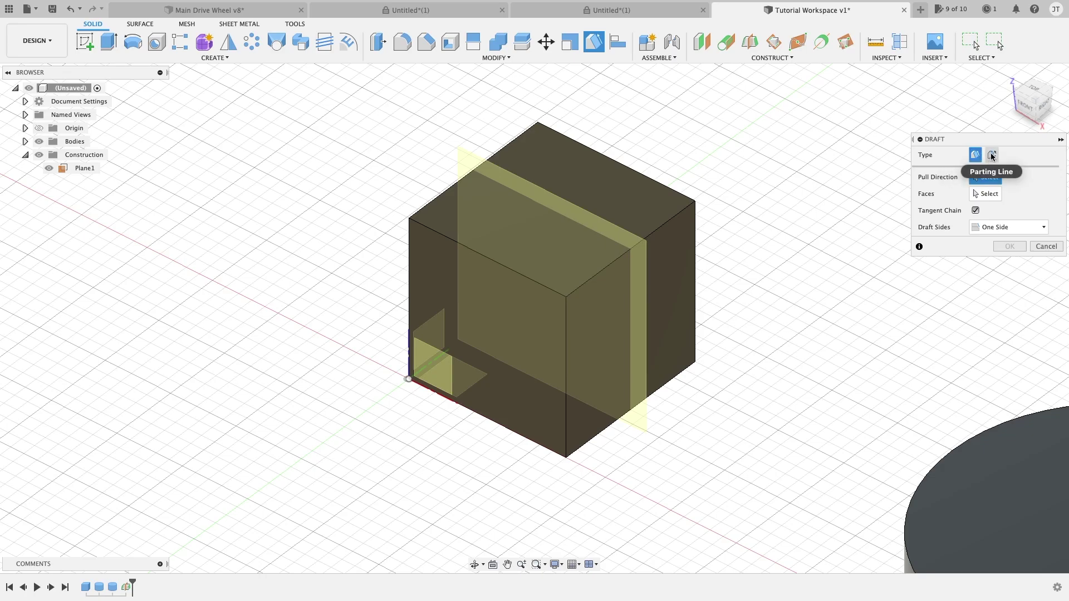
- Set the draft to Parting Line type, left face as pull direction, Plane1 as parting tool
left_click(992, 157)
mouse_move(860, 155)
middle_mouse_down("shift")
mouse_move(843, 155)
mouse_move(853, 168)
middle_mouse_up("shift")
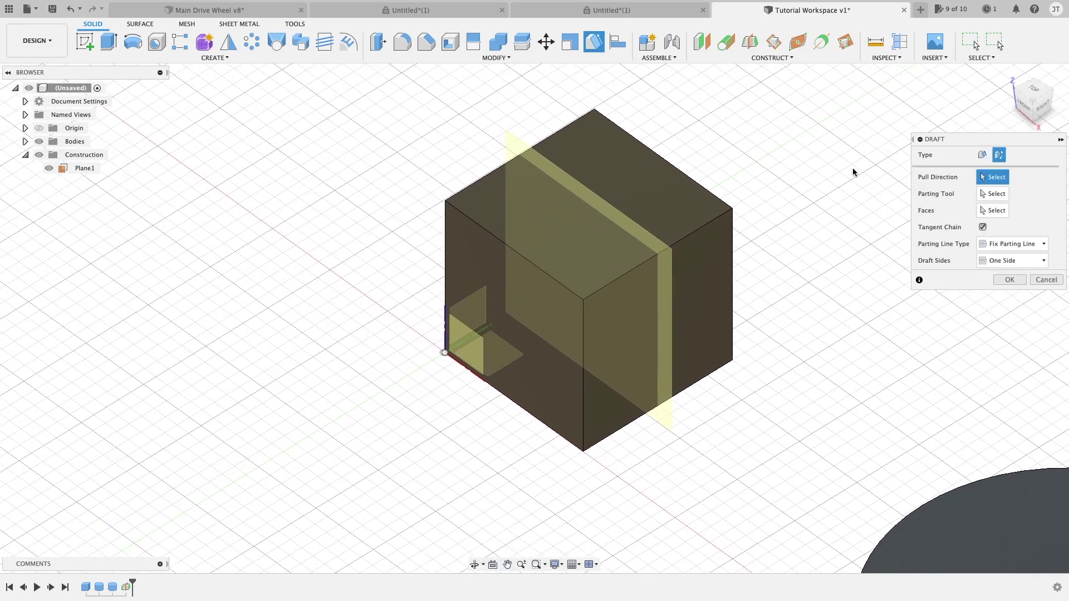
left_click(504, 295)
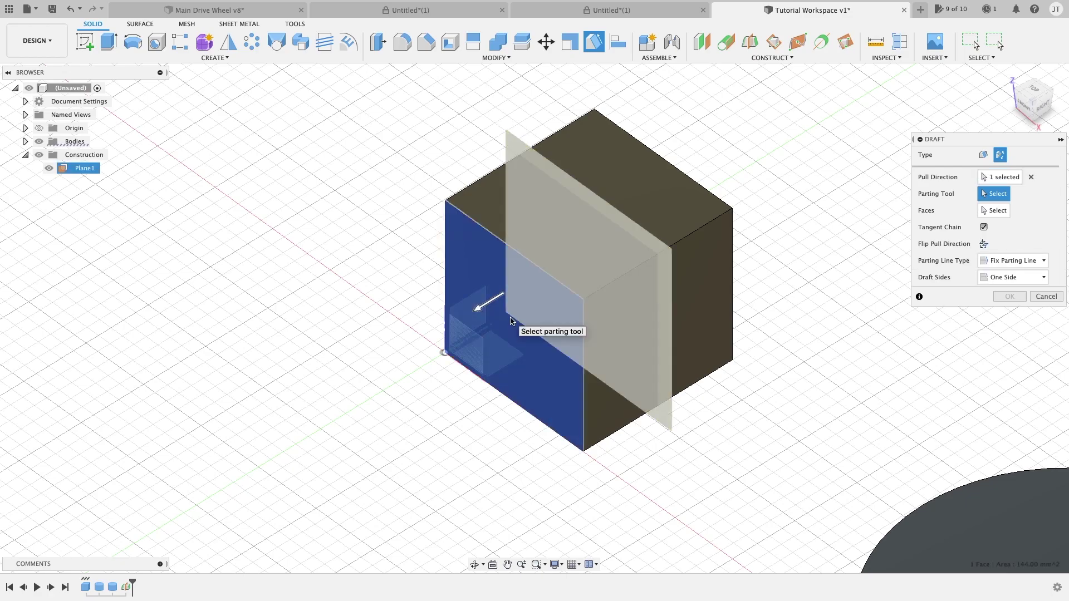
left_click(575, 178)
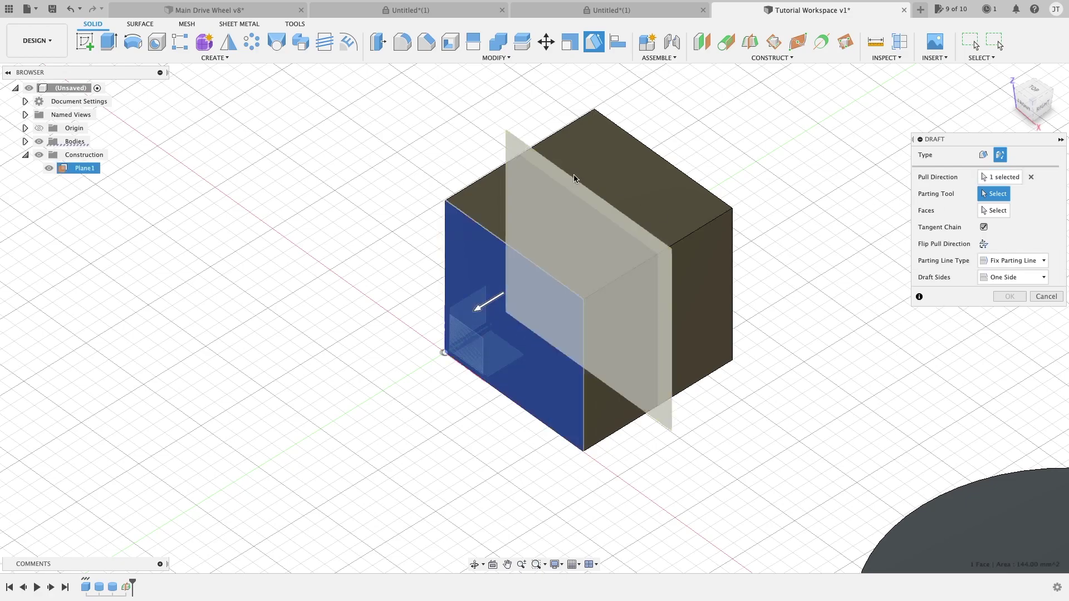
left_click(513, 150)
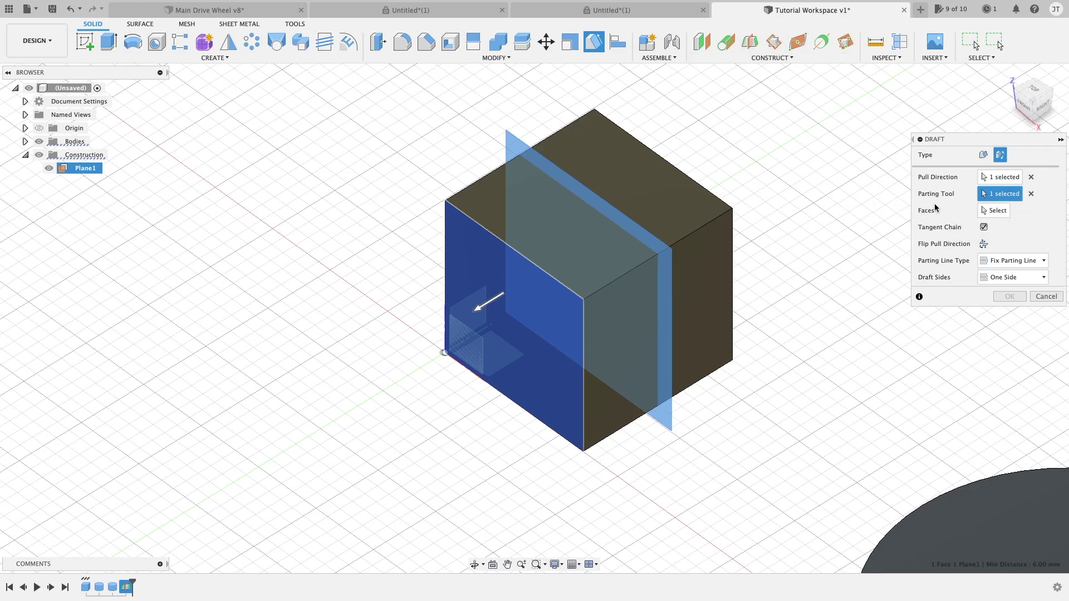
- Draft the cube's top face, flipping and restoring pull direction, at −5 degrees
left_click(991, 211)
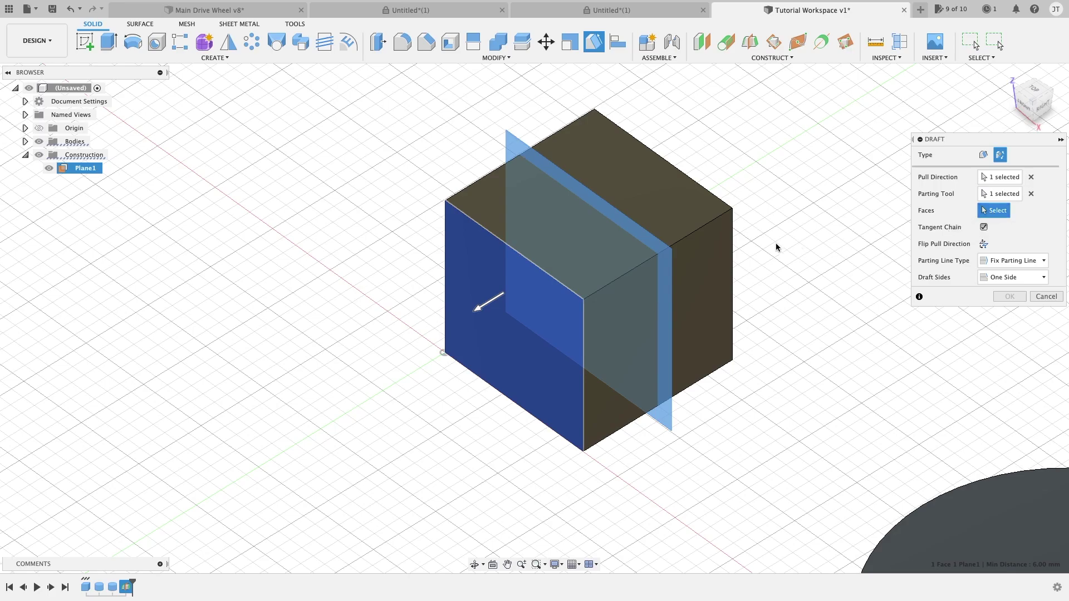
left_click(554, 219)
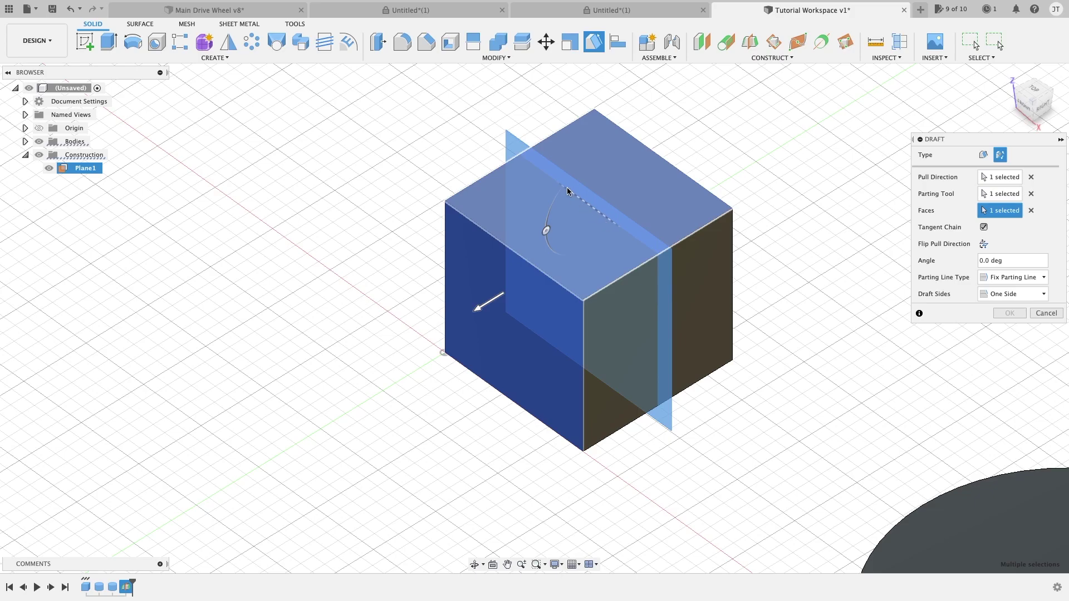
left_click_drag(548, 231, 532, 257)
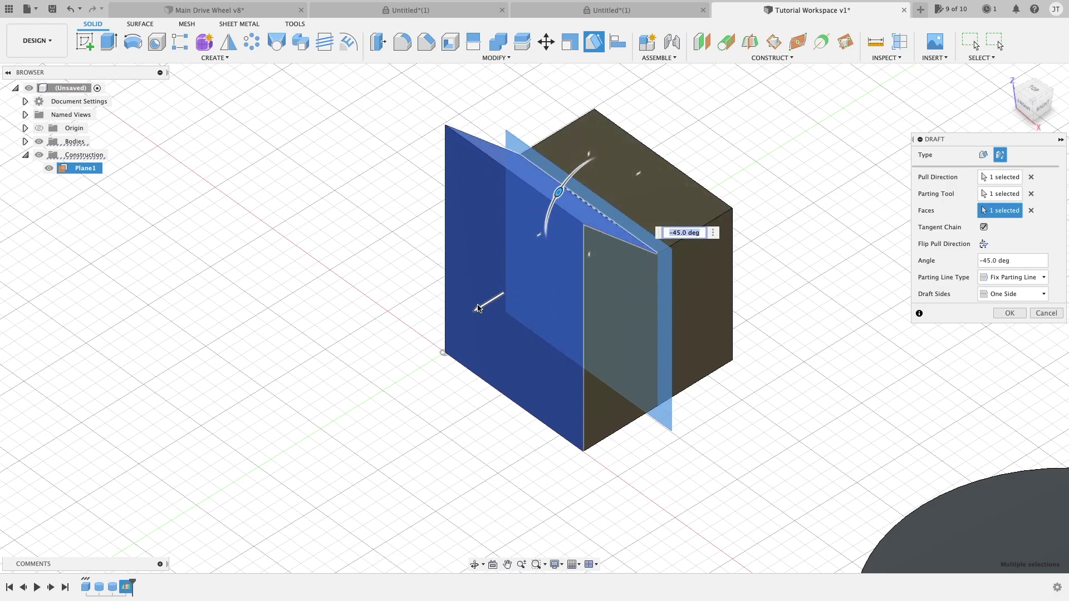
left_click(482, 306)
left_click(524, 281)
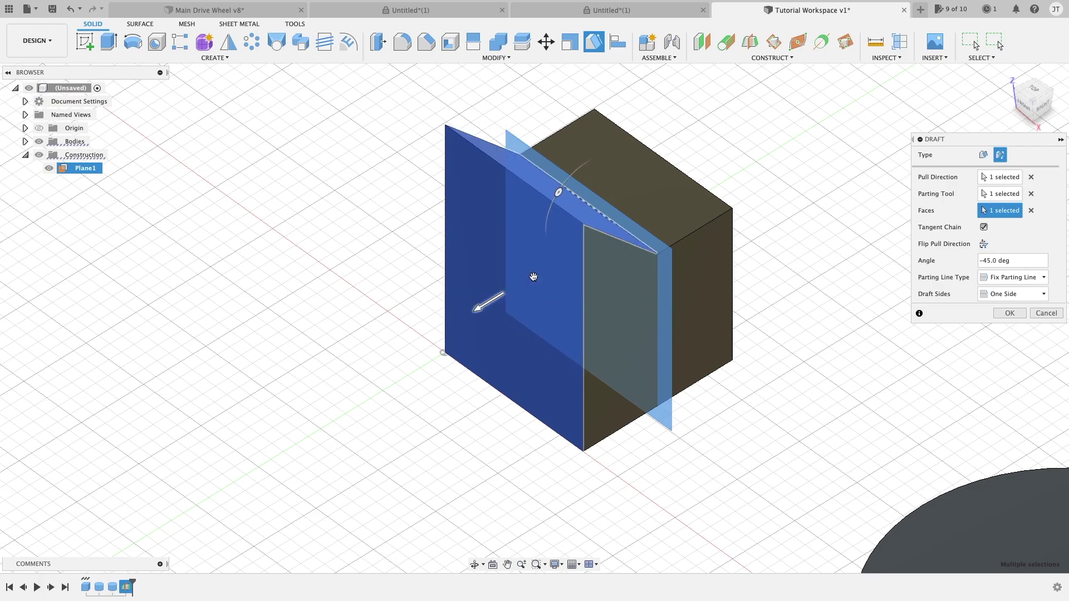
left_click_drag(558, 192, 546, 227)
- Switch to Move Parting Line and adjust the angle from −50 to 25 degrees
left_click(1011, 278)
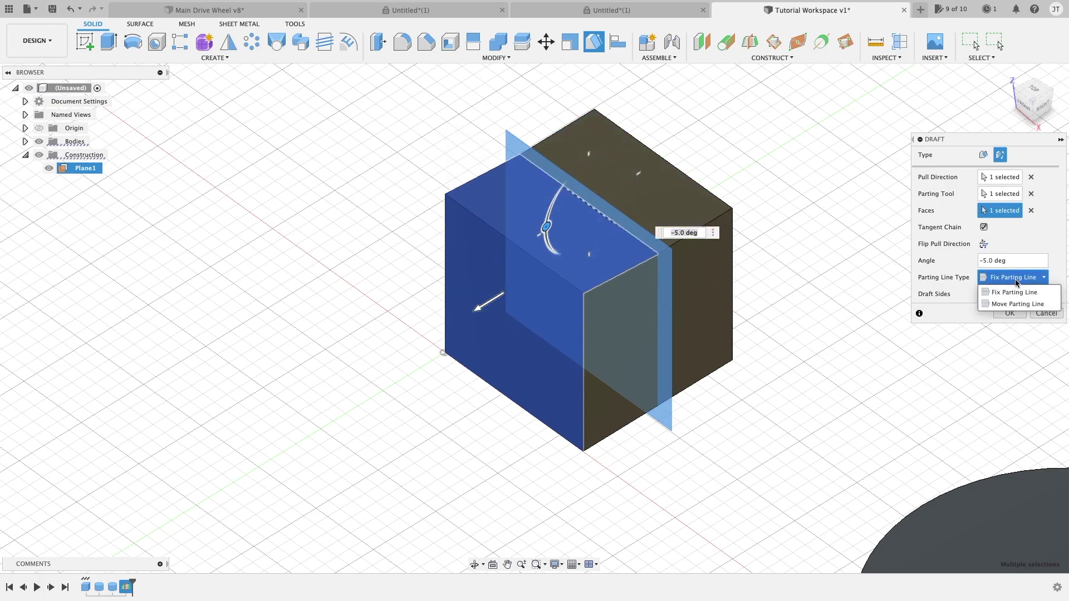
left_click(1013, 305)
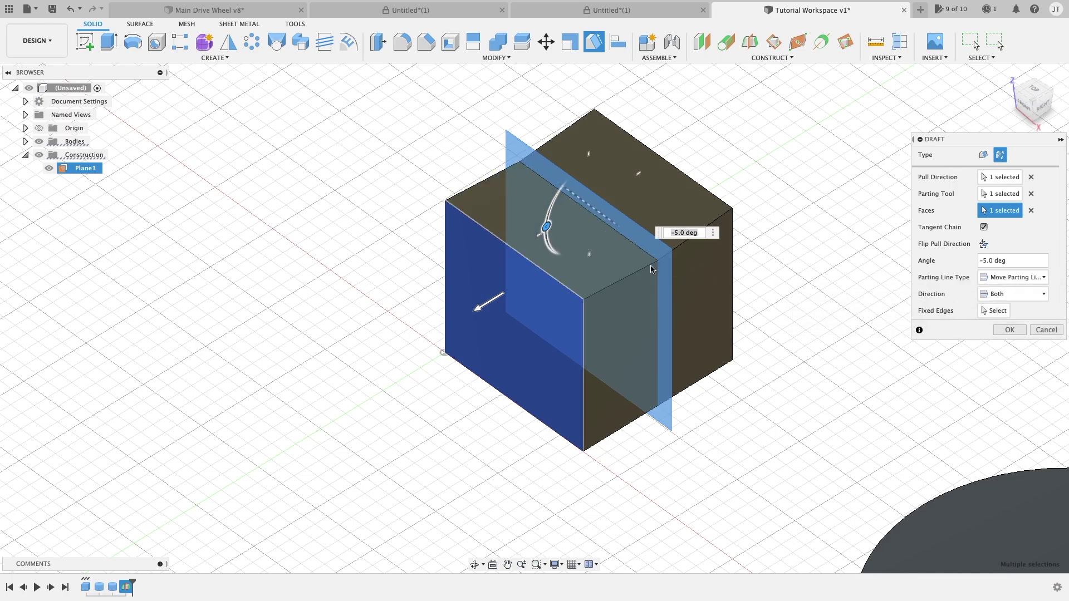
left_click_drag(547, 228, 561, 188)
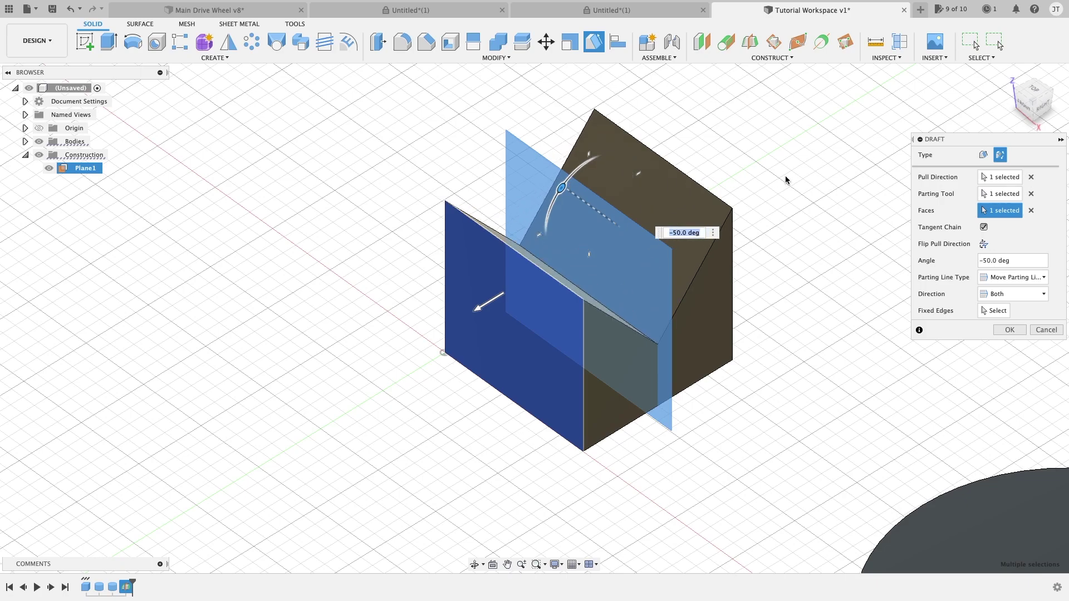
middle_click_drag(794, 177, 724, 167, "shift")
left_click_drag(563, 153, 501, 223)
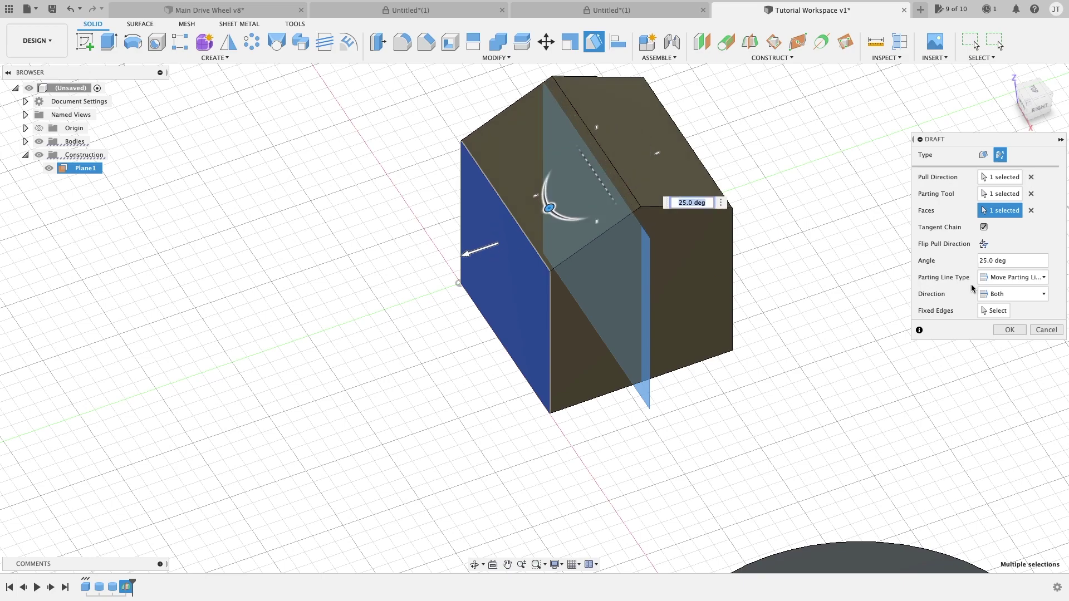
- Review the Direction and parting line type options and begin picking fixed edges
left_click(998, 298)
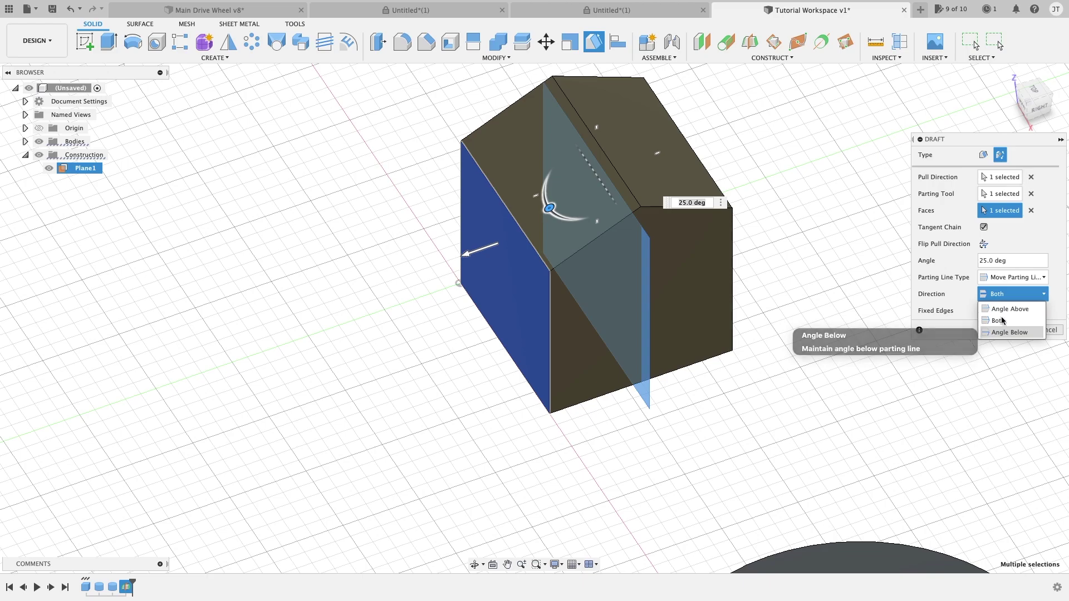
left_click(1012, 276)
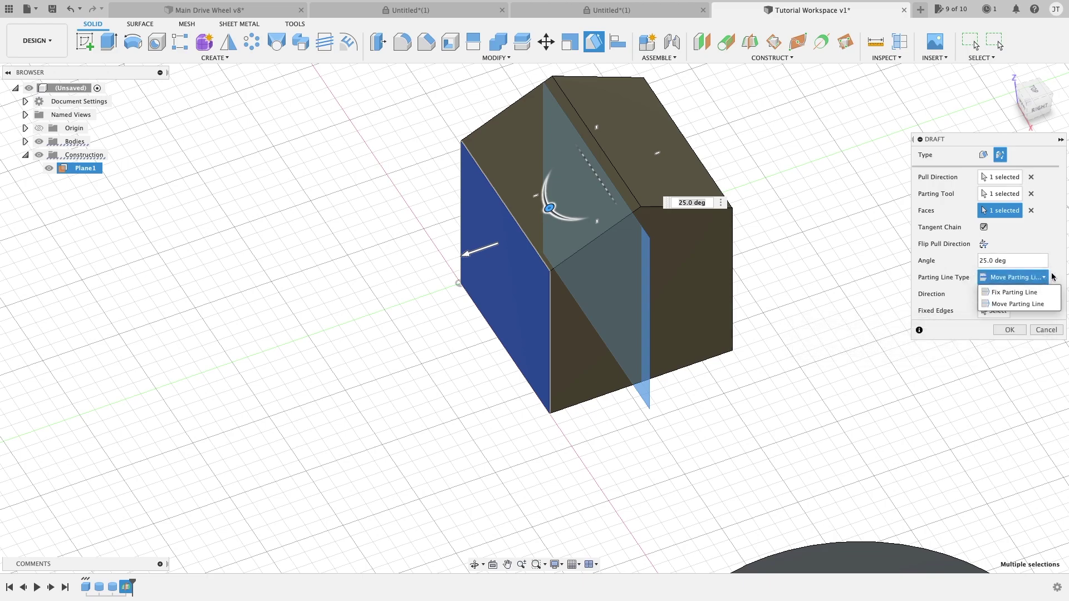
left_click(987, 314)
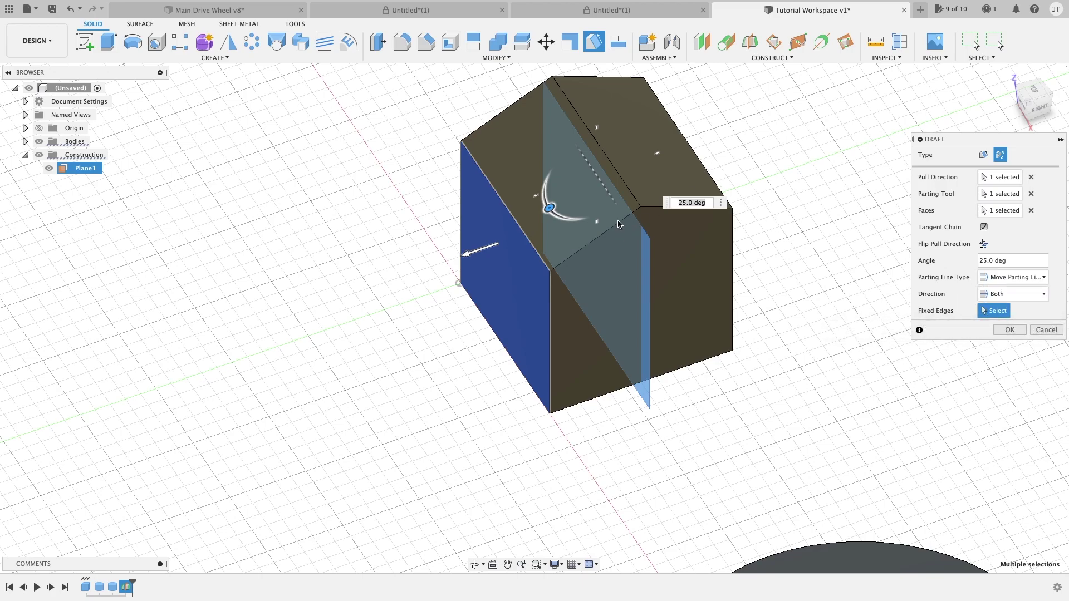
middle_click_drag(705, 130, 759, 172)
scroll(773, 216, "up", 2)
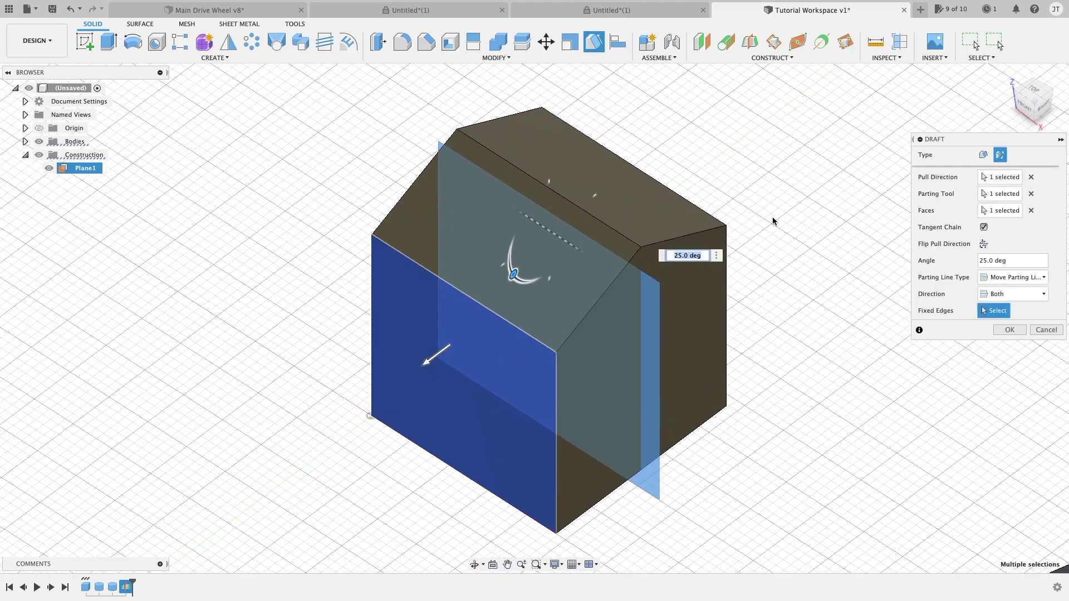
- Cancel the cube draft, bring the cylinder into view, and start a new draft
left_click(1046, 330)
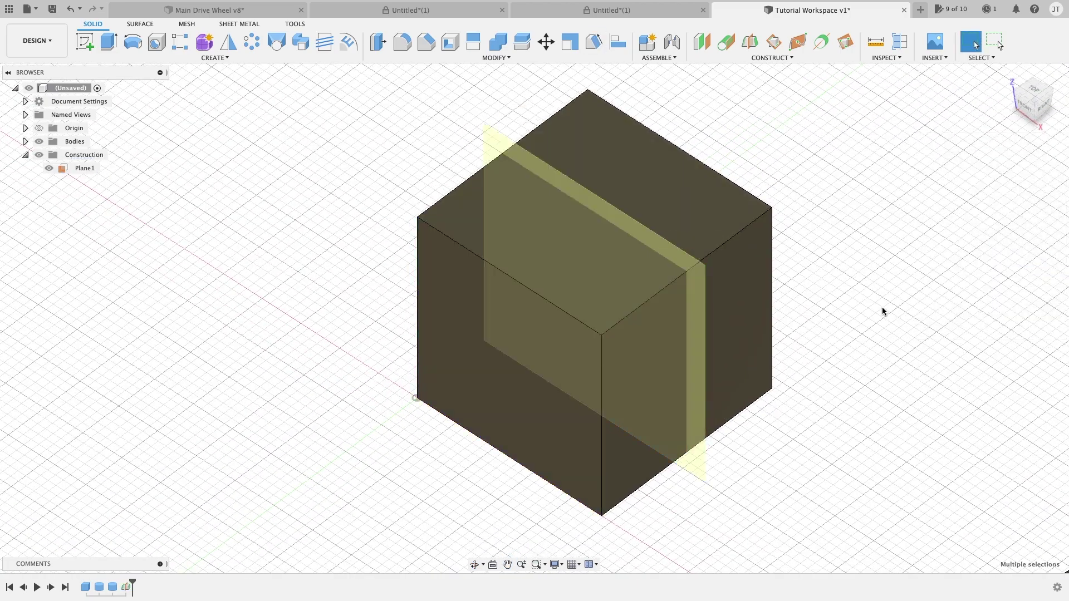
scroll(830, 282, "down", 2)
middle_click_drag(831, 282, 557, 95)
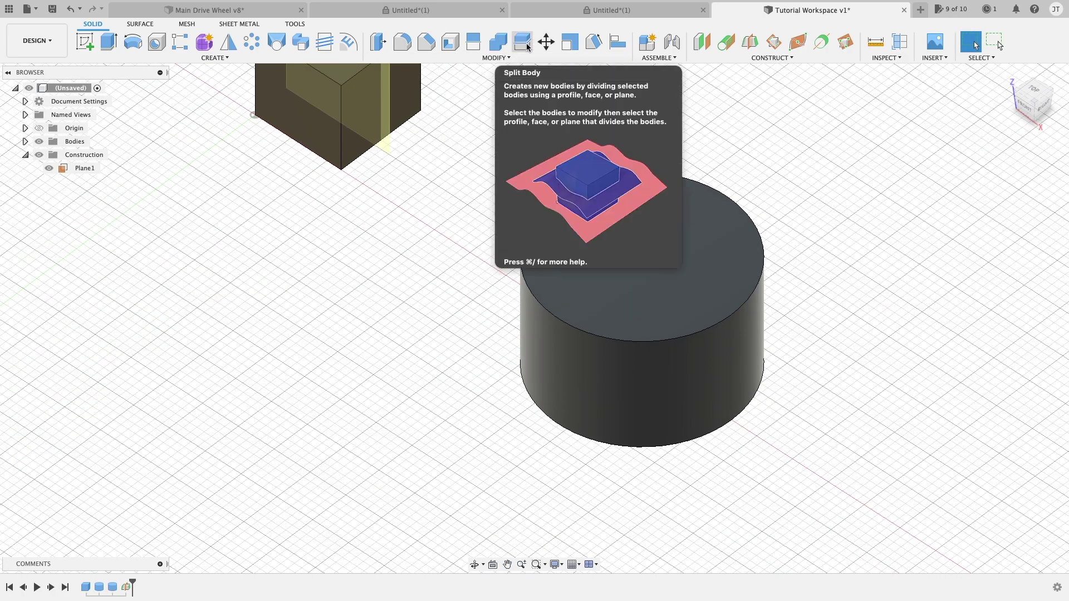
left_click(594, 42)
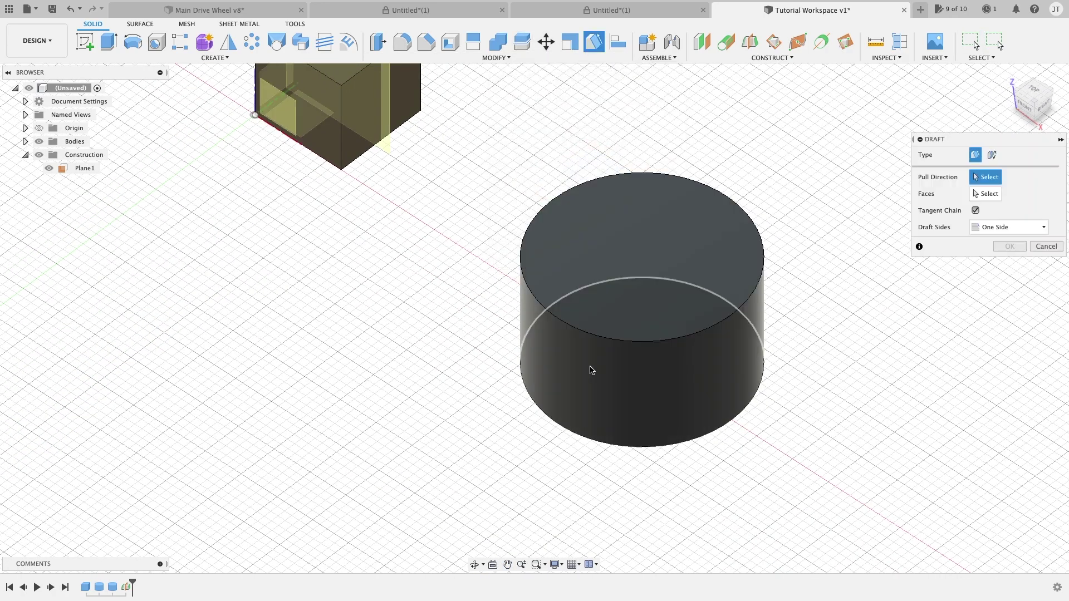
- Try tapering the cylinder's side from its top face, then cancel and open the quick menu
left_click(632, 258)
left_click(566, 362)
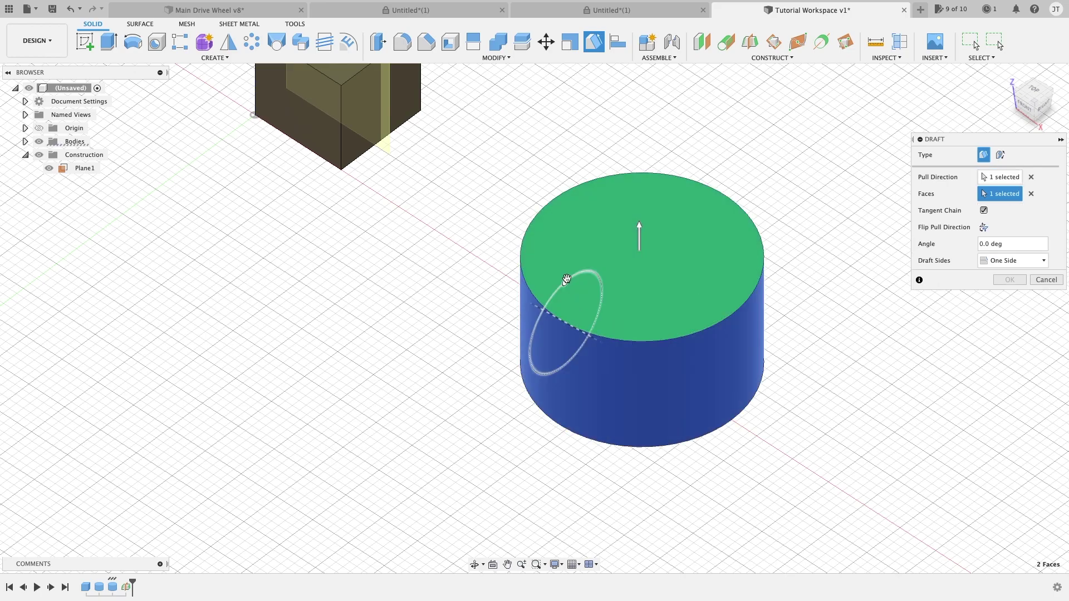
left_click_drag(566, 282, 554, 357)
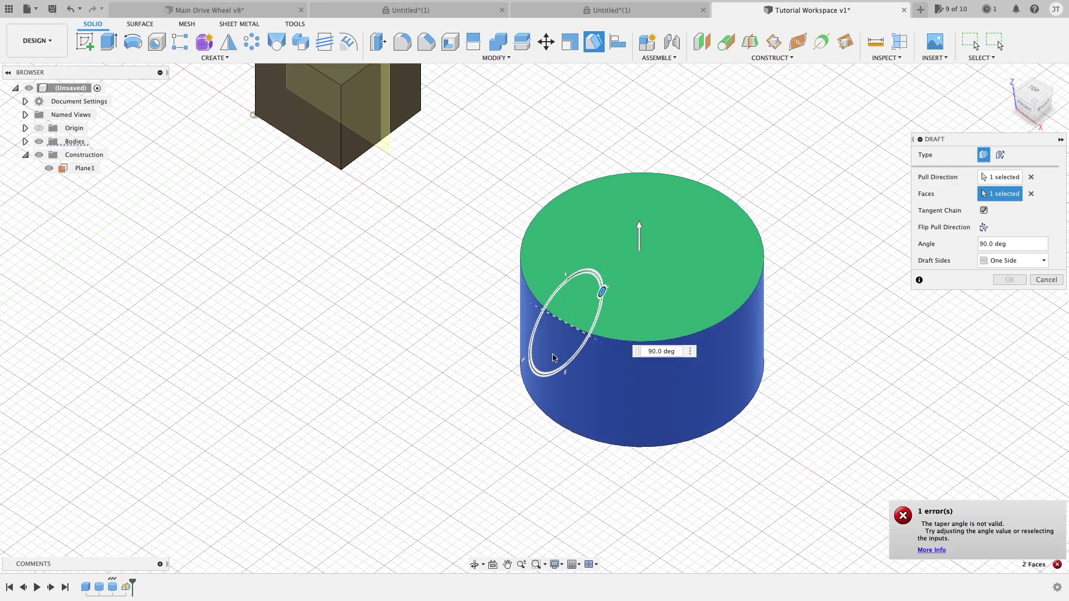
left_click_drag(582, 311, 563, 264)
key("Escape")
right_click(796, 389)
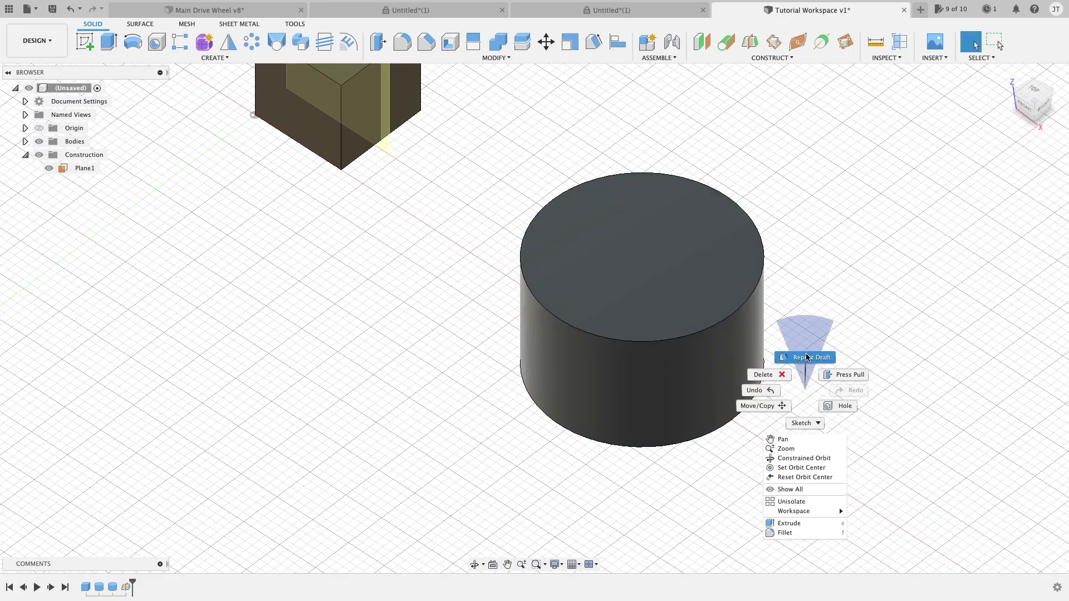
- Repeat Draft, tapering the cylinder's side to −10 degrees pulled from its bottom face
left_click(810, 373)
middle_click_drag(810, 369, 649, 401, "shift")
left_click(651, 402)
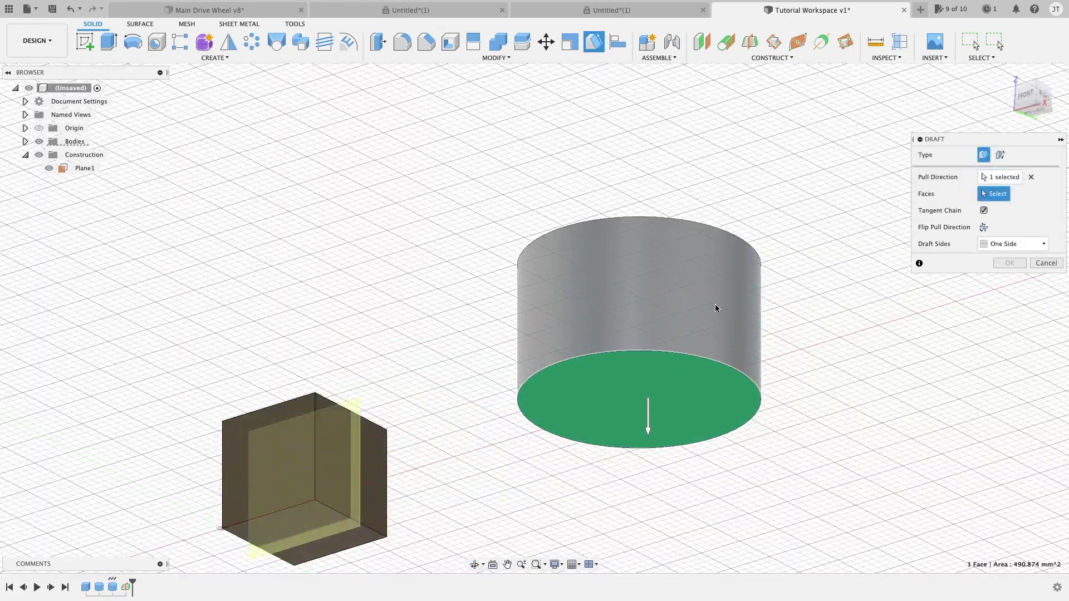
left_click(716, 303)
middle_click_drag(716, 303, 741, 356, "shift")
mouse_move(794, 447)
left_mouse_down()
mouse_move(812, 453)
mouse_move(774, 436)
mouse_move(804, 458)
left_mouse_up()
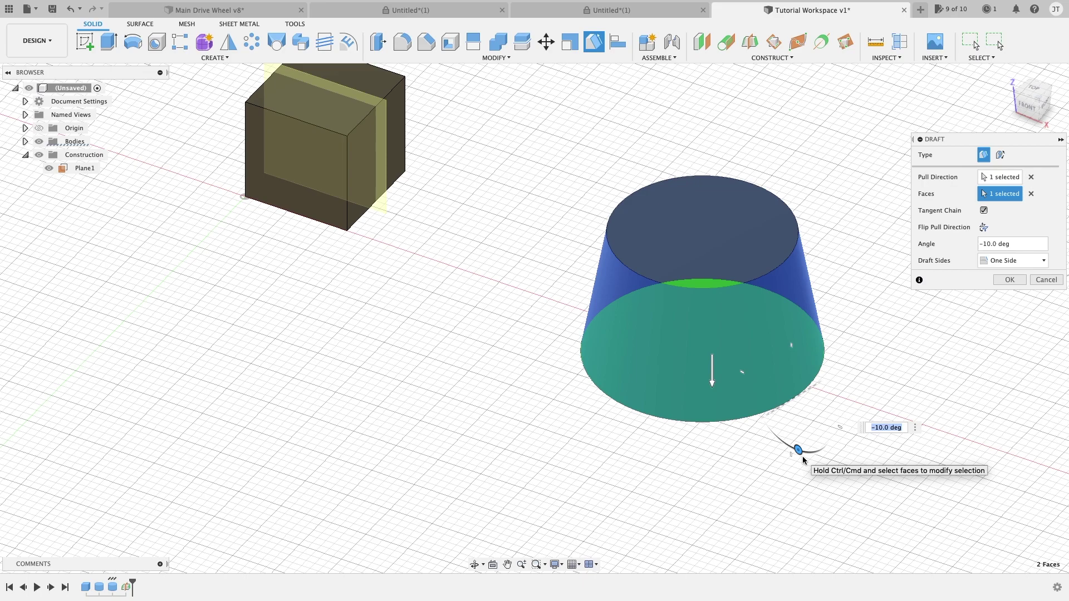
- Discard the cylinder draft and re-centre the view on both bodies
middle_click_drag(820, 189, 820, 229)
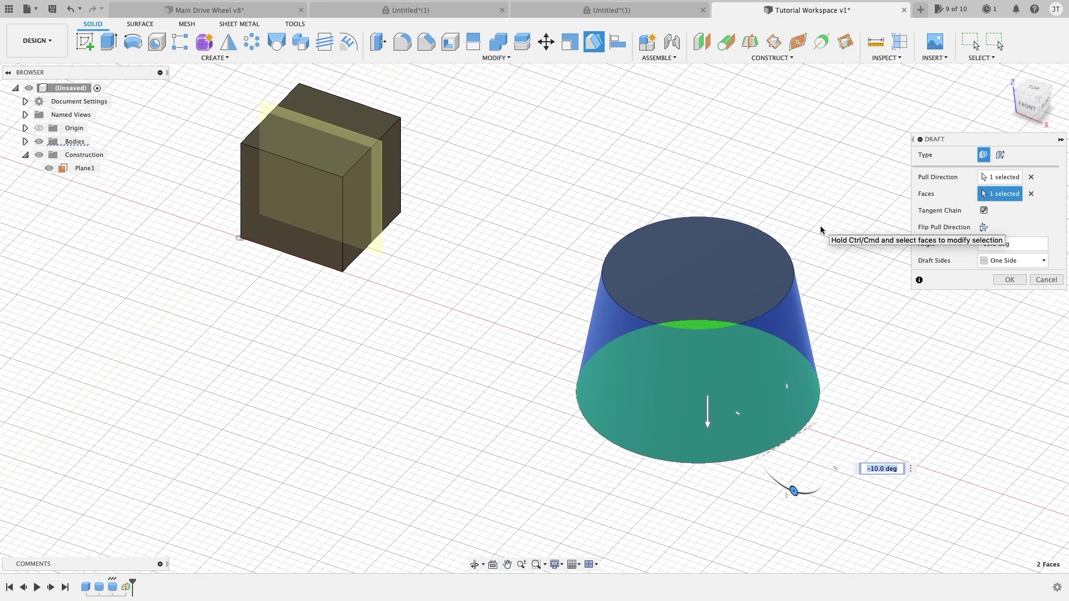
middle_click_drag(771, 133, 777, 162)
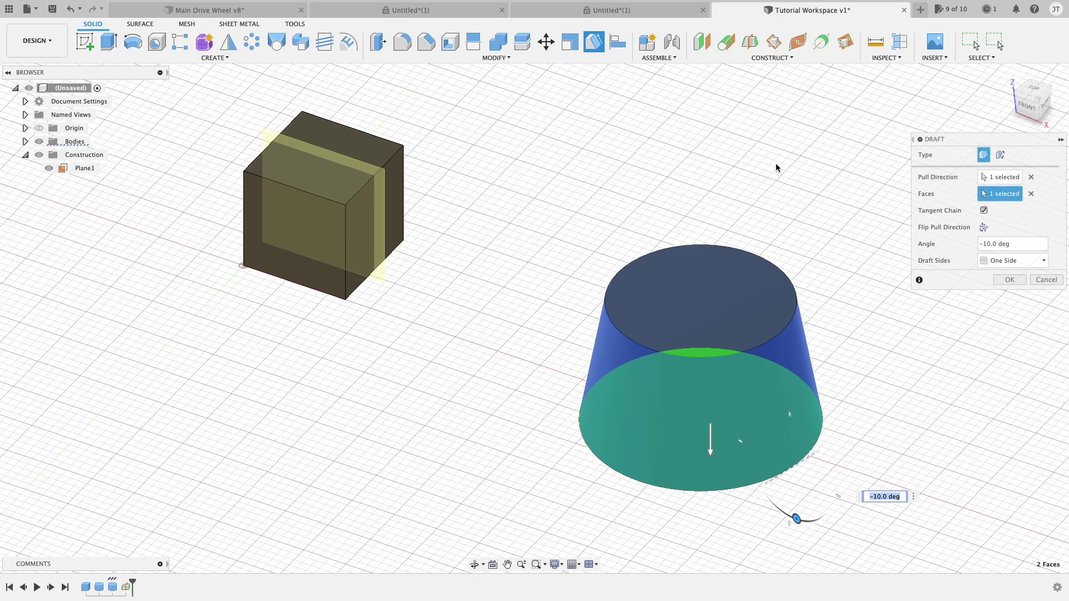
key("Escape")
middle_click_drag(608, 163, 592, 151, "shift")
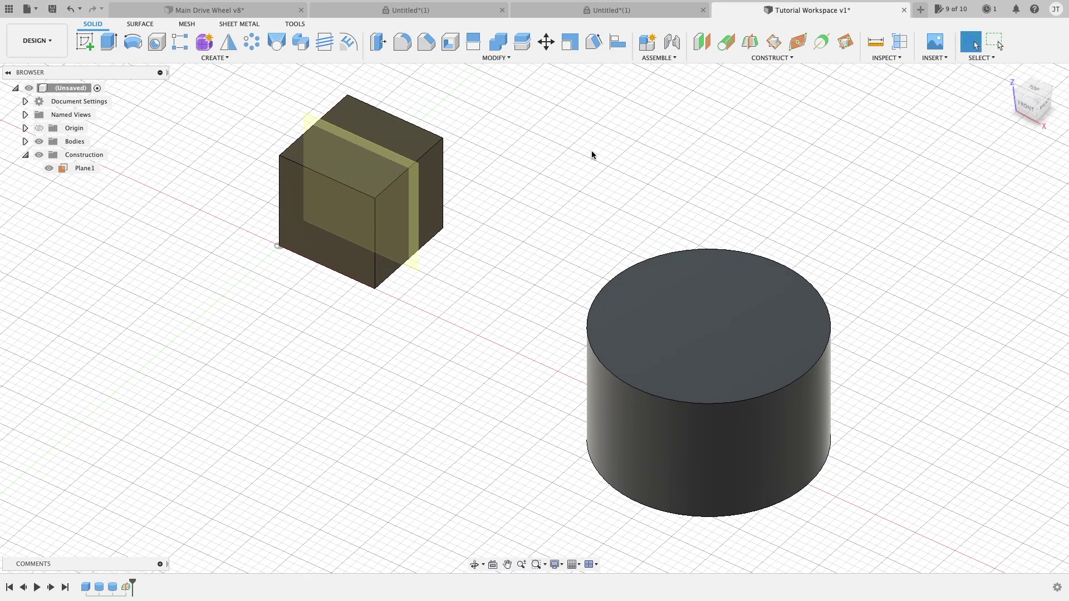
key("Escape")
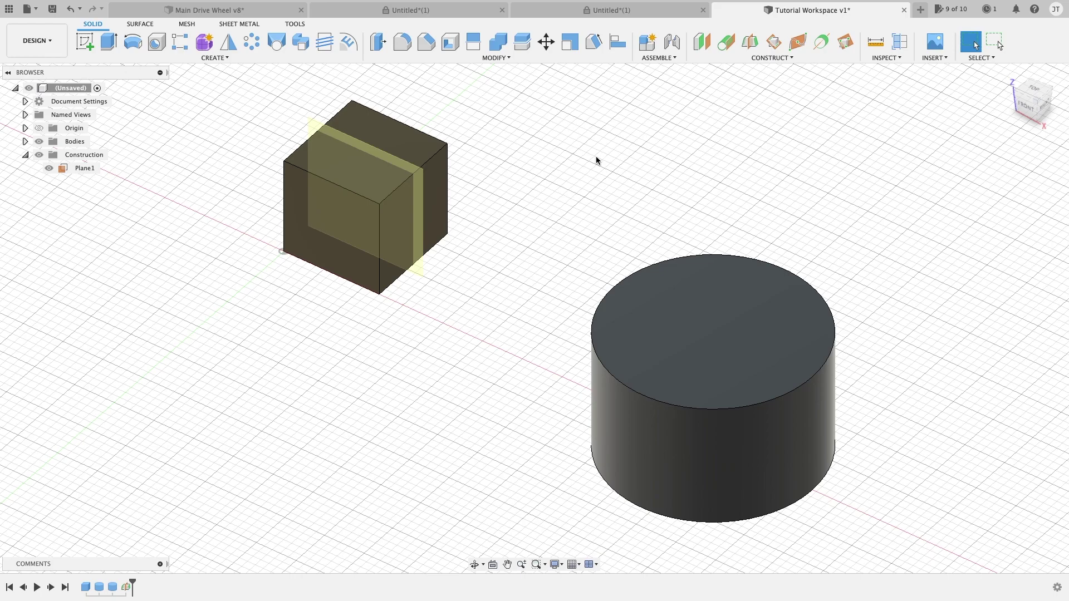
left_click(509, 58)
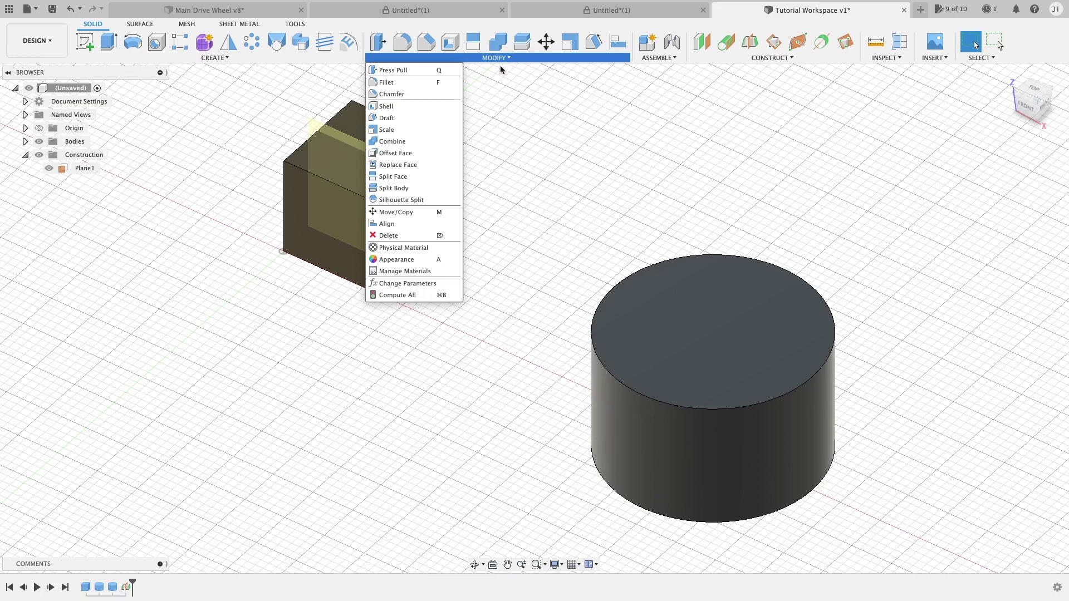
left_click(276, 144)
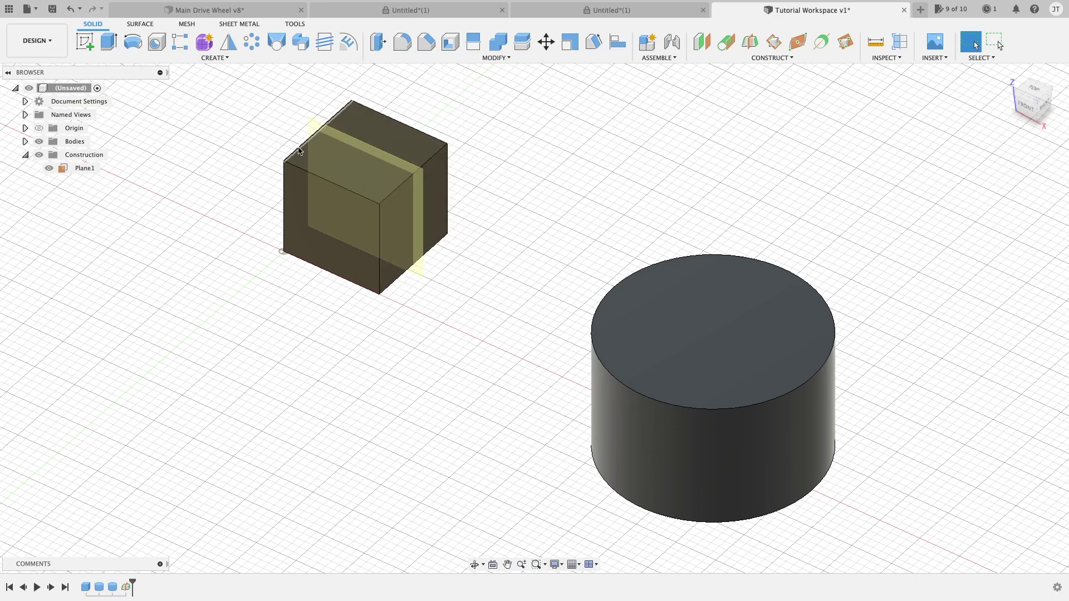